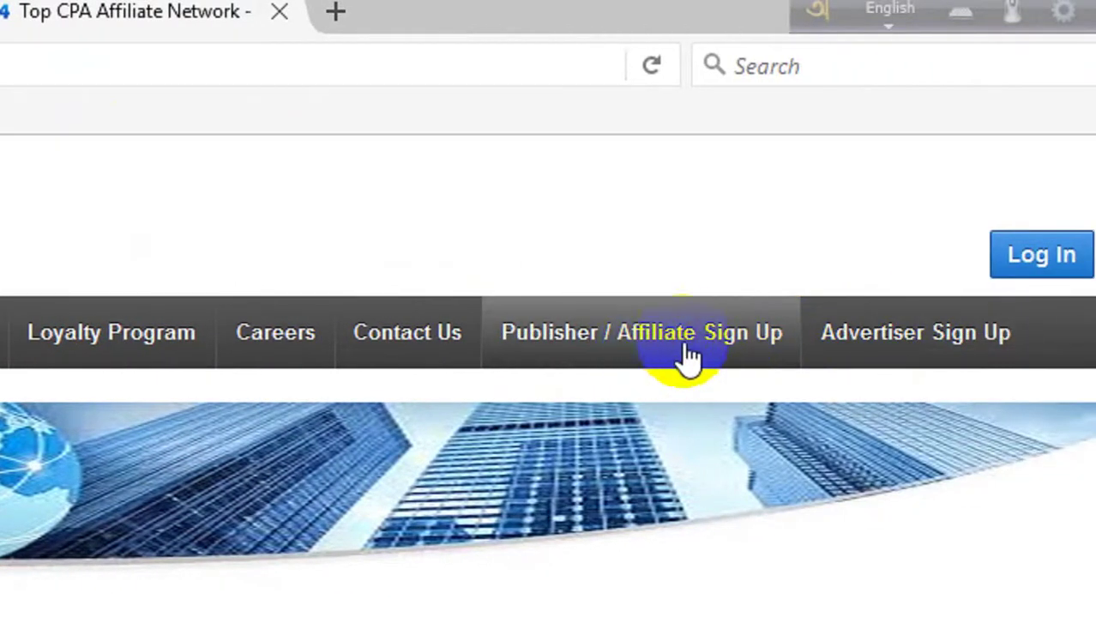
Step: Open the blank General Affiliate Sign Up form from the Publisher / Affiliate Sign Up page
{"action": "left_click", "coordinate": [689, 343]}
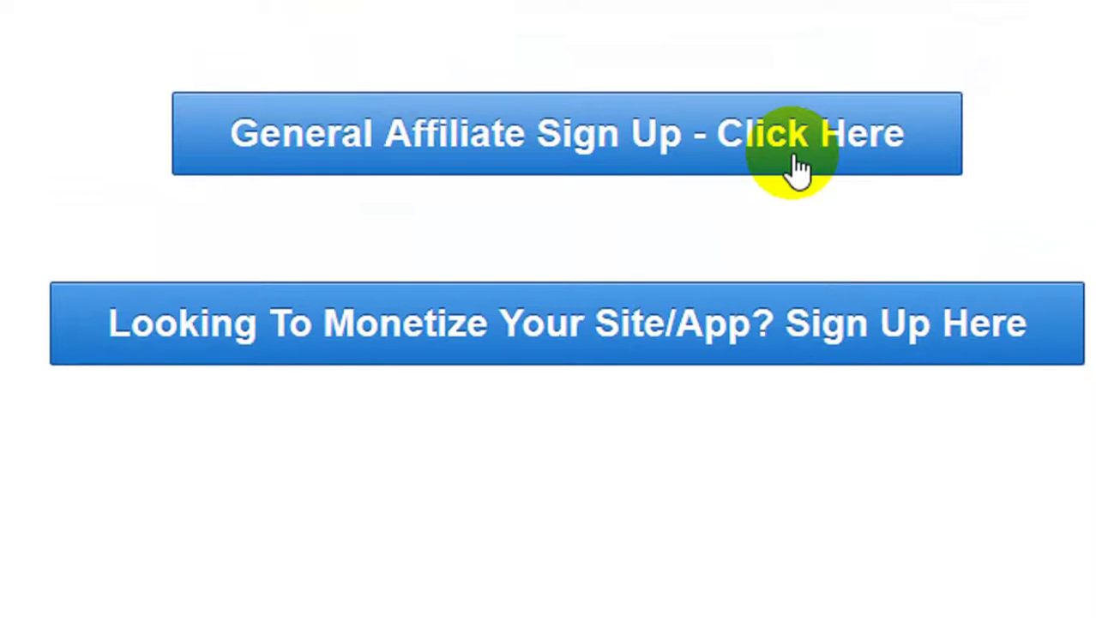
{"action": "left_click", "coordinate": [790, 172]}
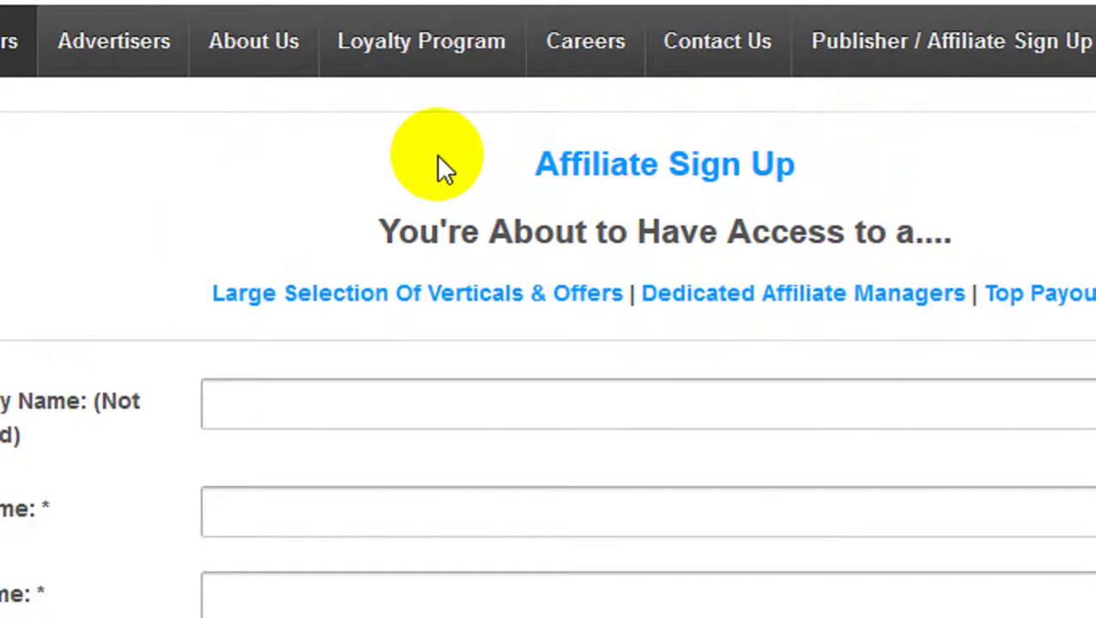
{"action": "scroll", "coordinate": [632, 380], "scroll_direction": "down", "scroll_amount": 5}
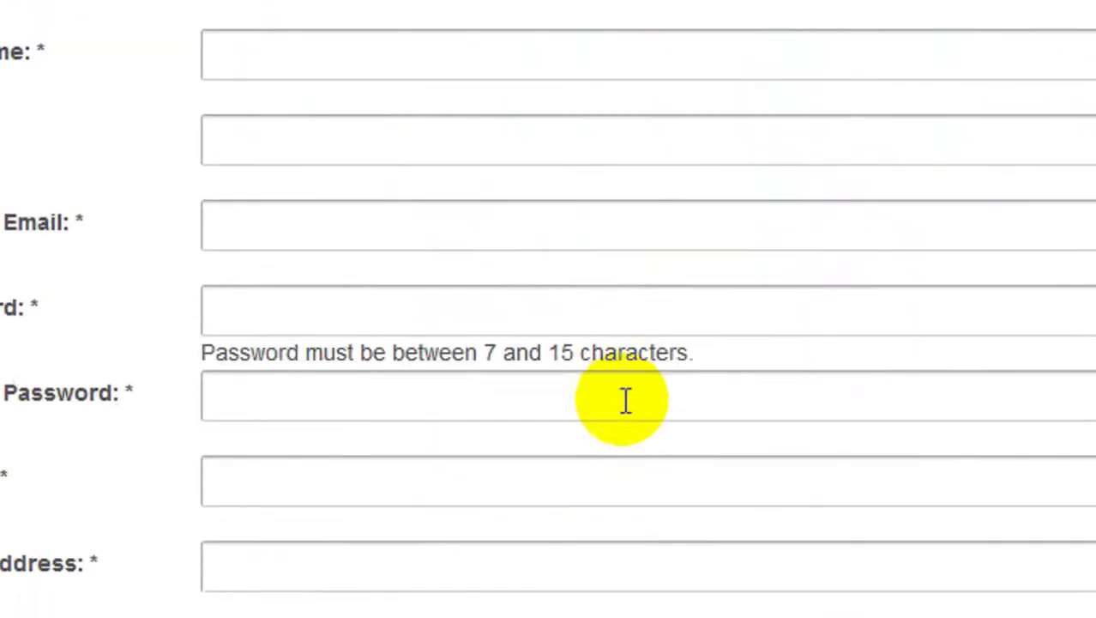
{"action": "scroll", "coordinate": [626, 459], "scroll_direction": "up", "scroll_amount": 10}
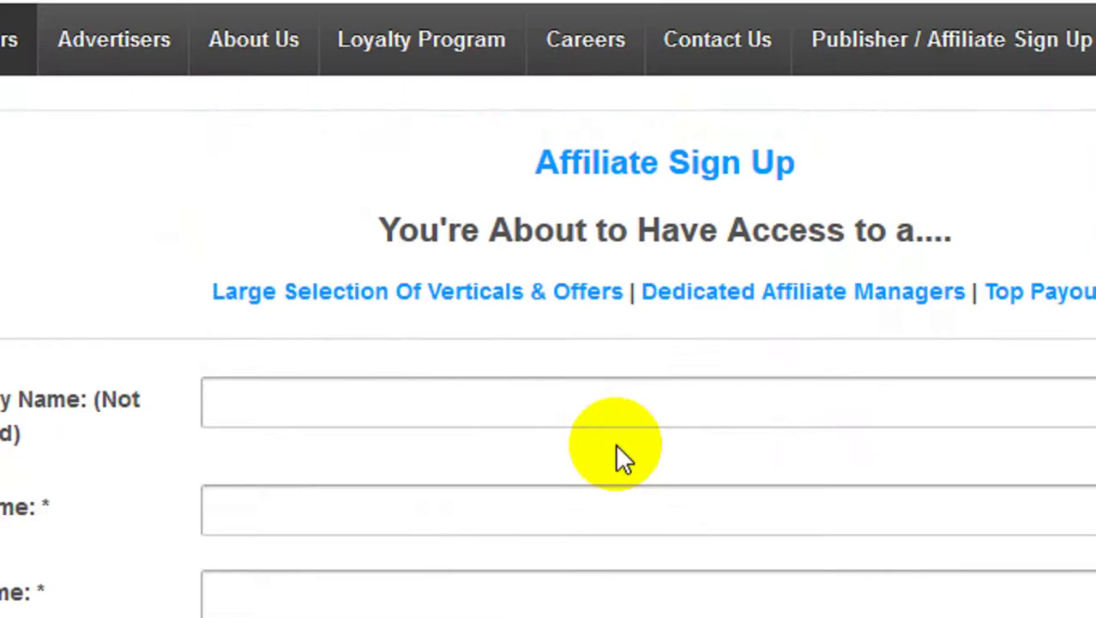
Step: Enter the applicant's first name, last name and e-mail address
{"action": "left_click", "coordinate": [380, 404]}
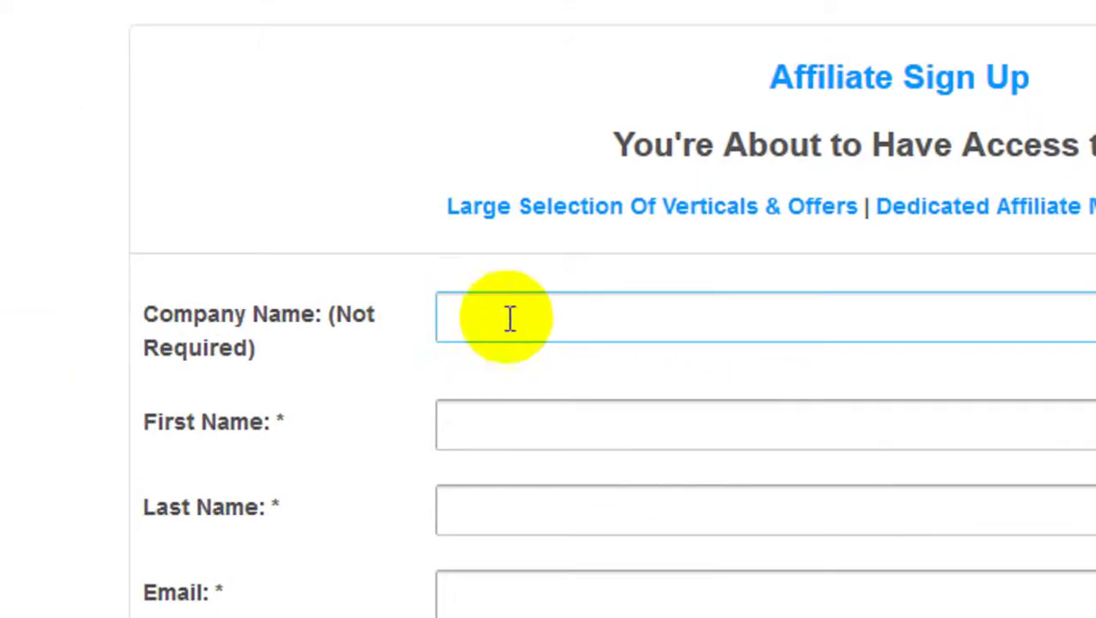
{"action": "left_click", "coordinate": [547, 431]}
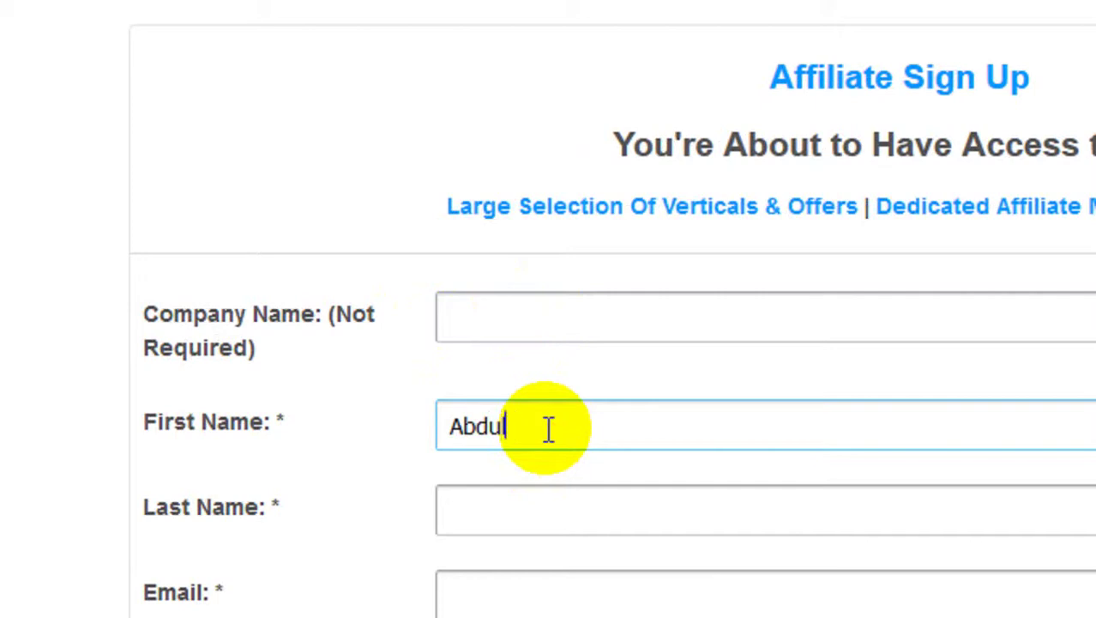
{"action": "key", "text": "Tab"}
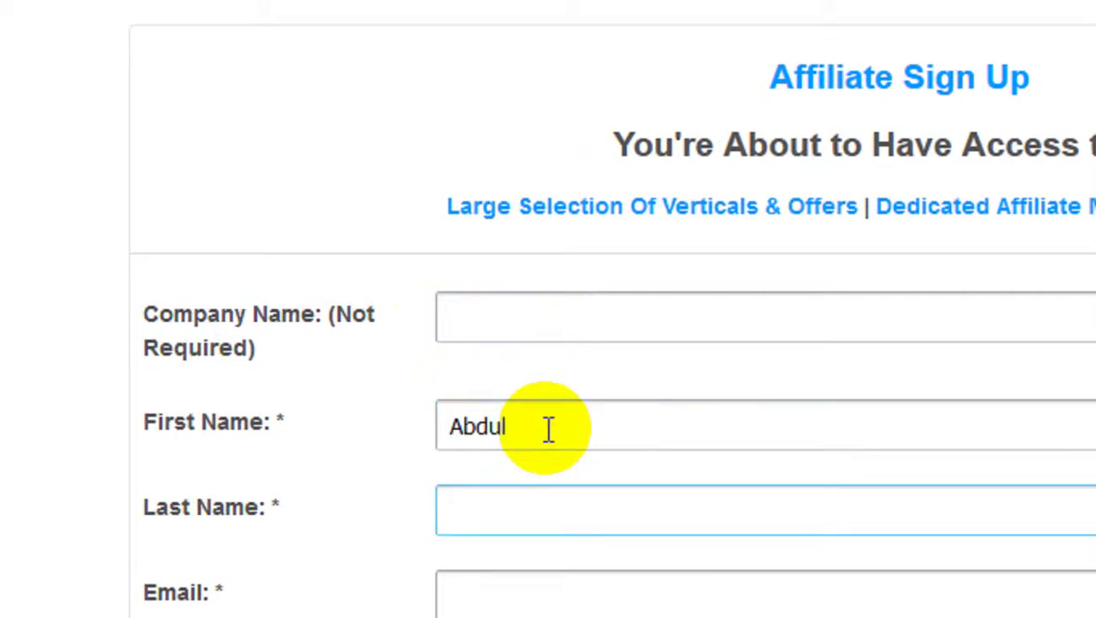
{"action": "key", "text": "Tab"}
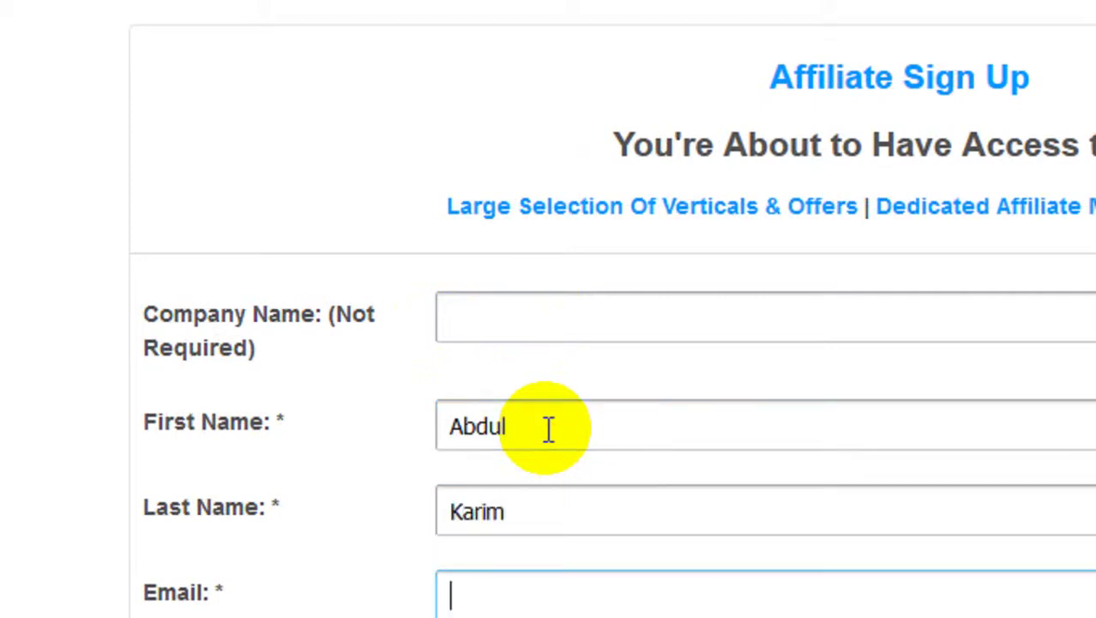
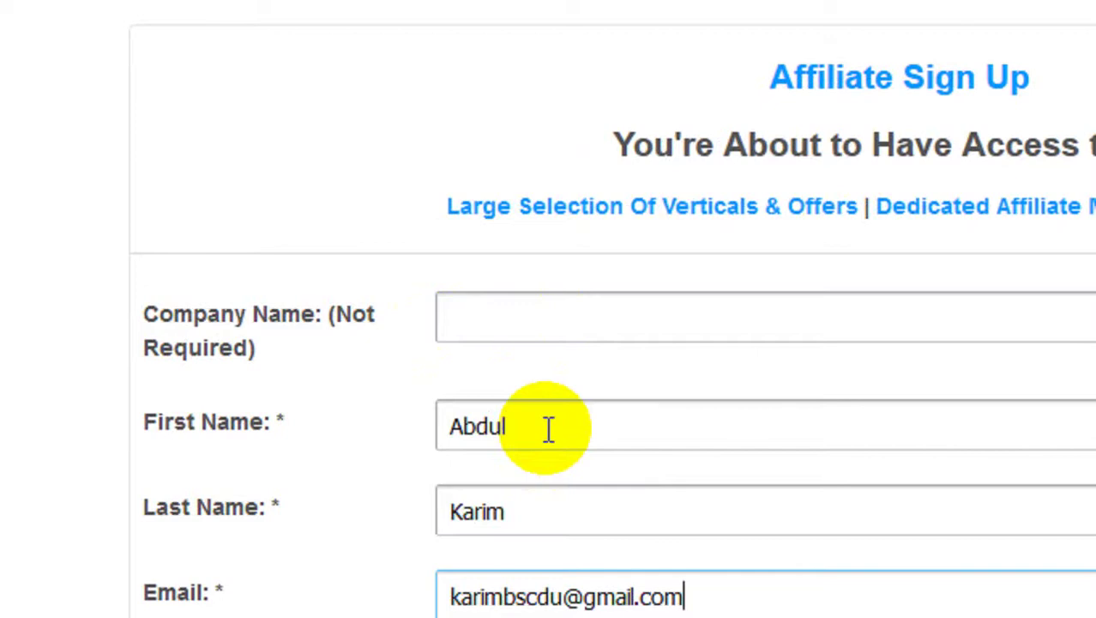
Step: Copy the e-mail into Confirm Email and move on to the password
{"action": "scroll", "coordinate": [549, 428], "scroll_direction": "down", "scroll_amount": 4}
{"action": "left_click", "coordinate": [499, 314]}
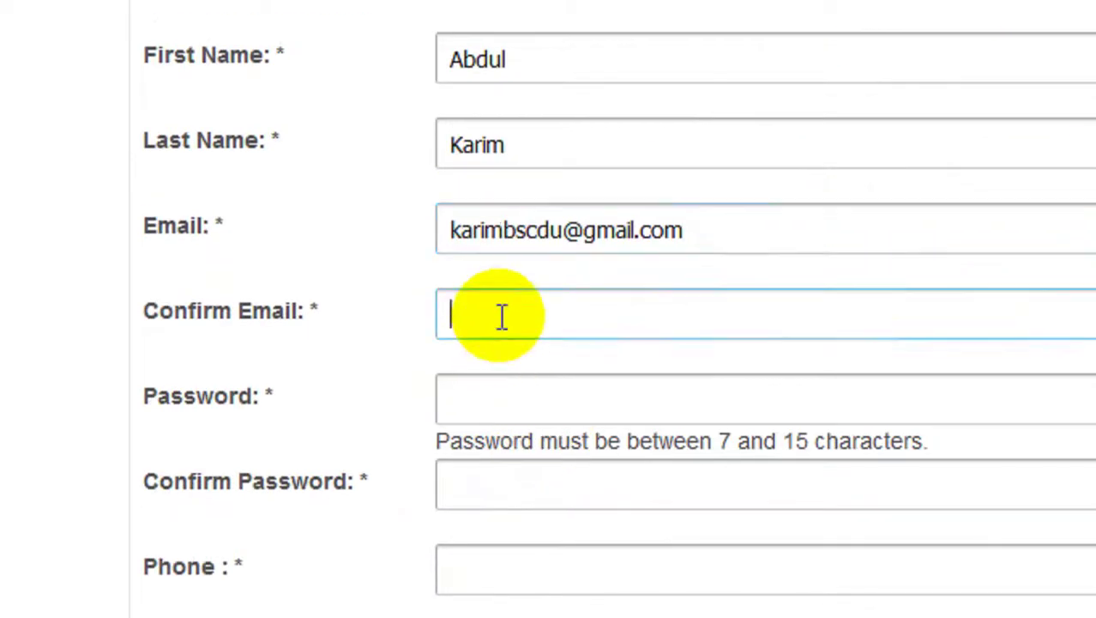
{"action": "left_click_drag", "start_coordinate": [787, 228], "coordinate": [394, 221]}
{"action": "key", "text": "ctrl+c"}
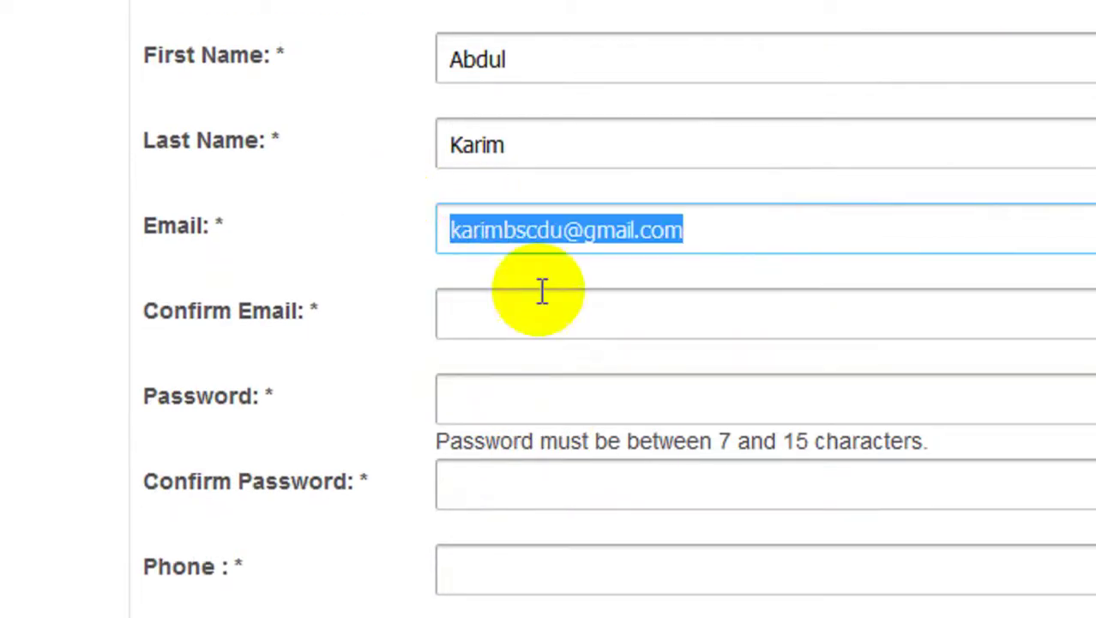
{"action": "left_click", "coordinate": [553, 335]}
{"action": "key", "text": "ctrl+v"}
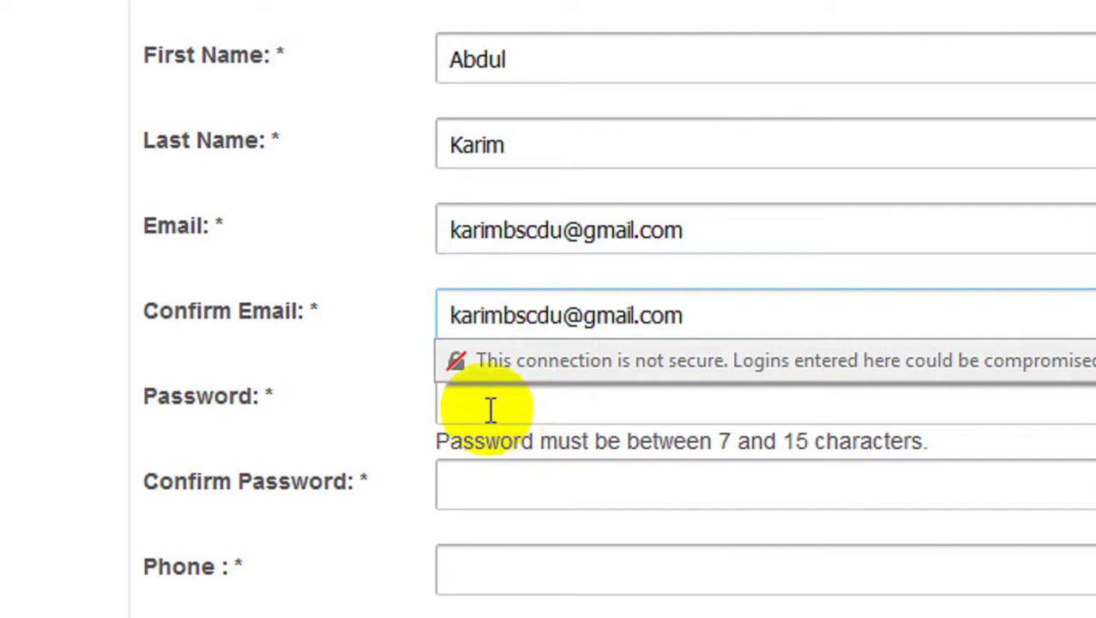
{"action": "left_click", "coordinate": [488, 401]}
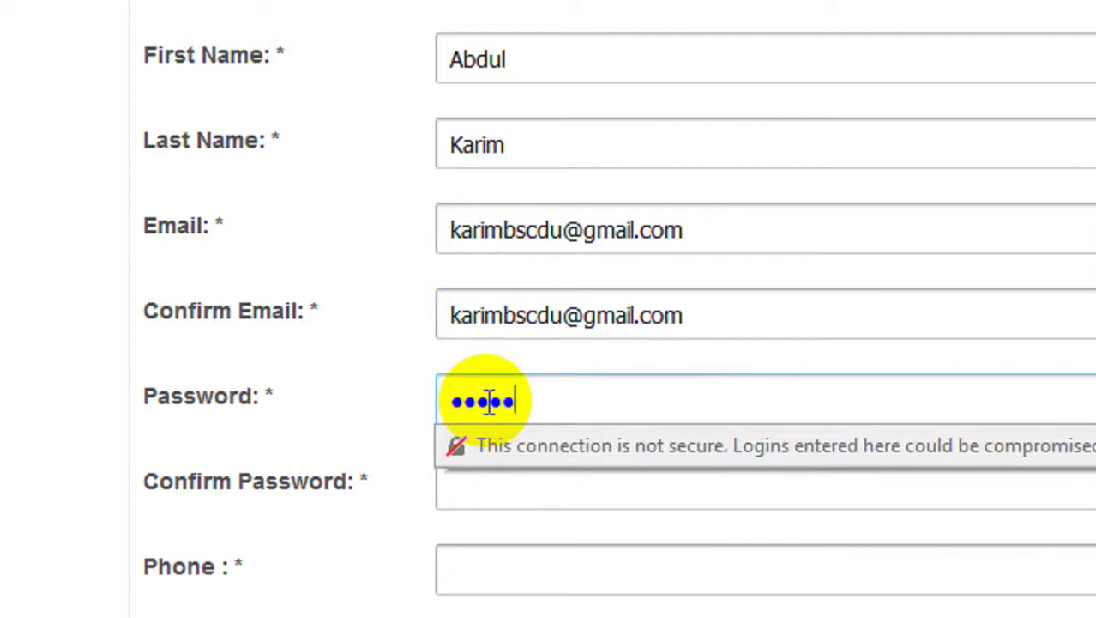
Step: Retype the password in Confirm Password, resubmit, and decline Firefox's save-password offer
{"action": "key", "text": "Return"}
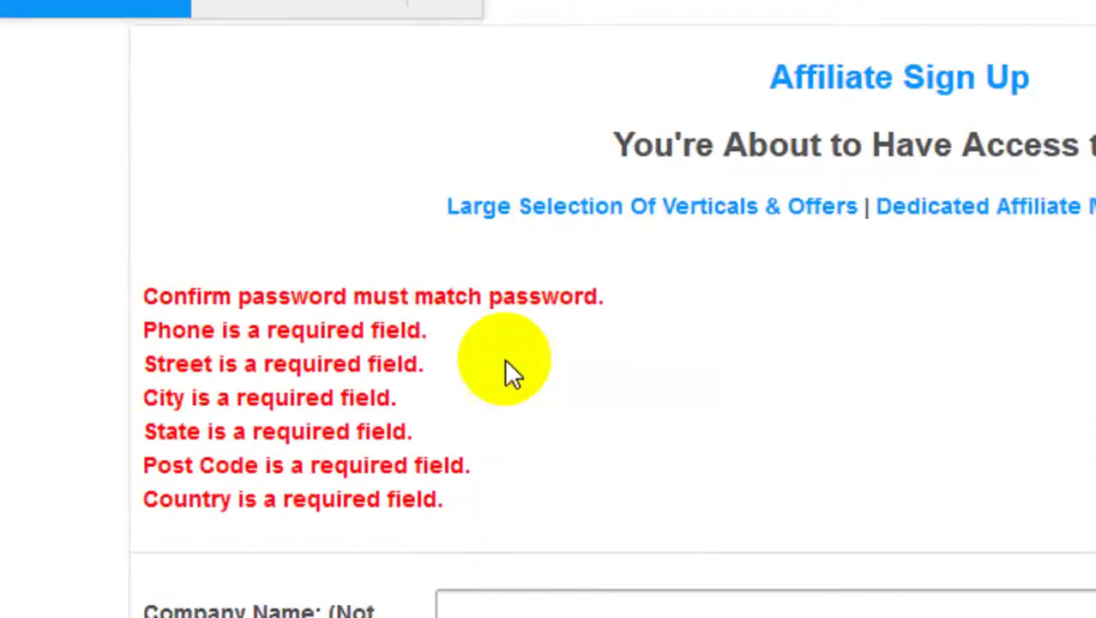
{"action": "scroll", "coordinate": [398, 343], "scroll_direction": "down", "scroll_amount": 10}
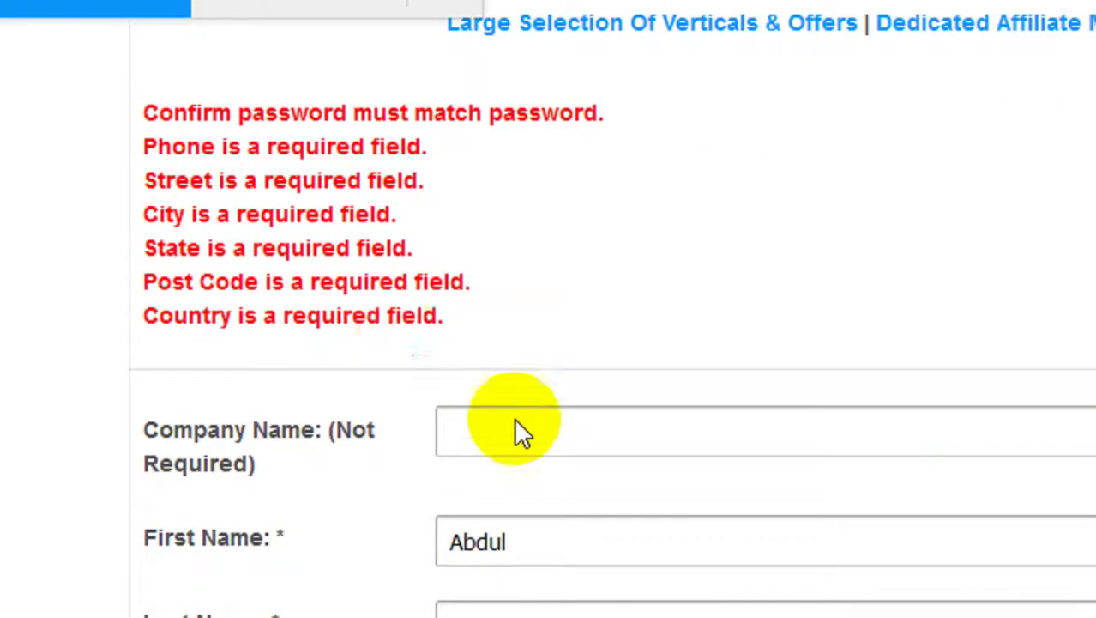
{"action": "left_click", "coordinate": [518, 161]}
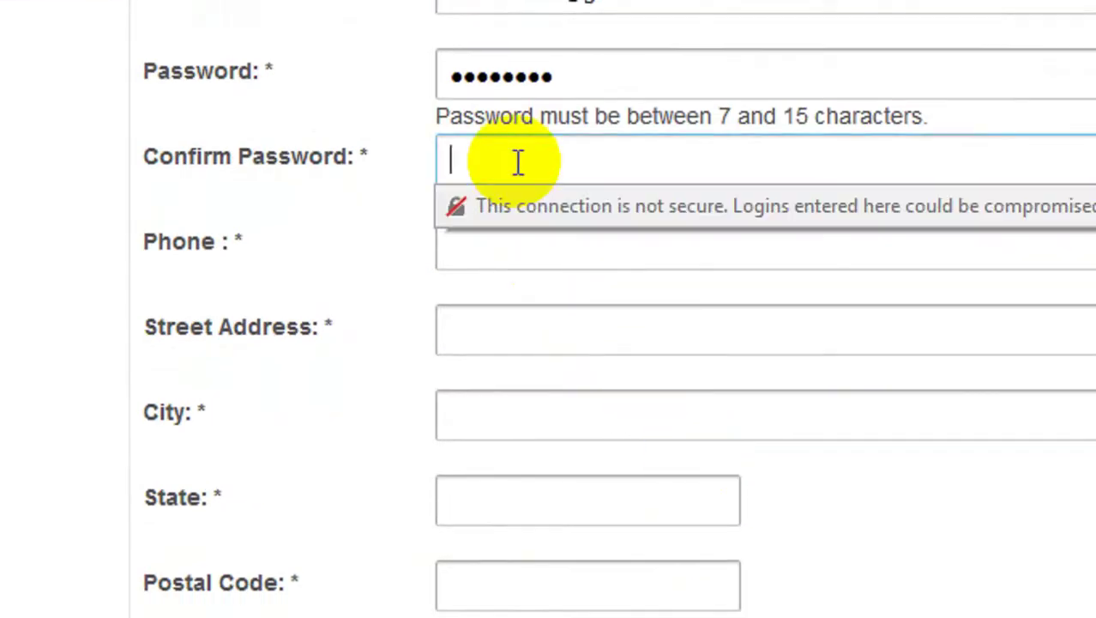
{"action": "type", "text": "••••••"}
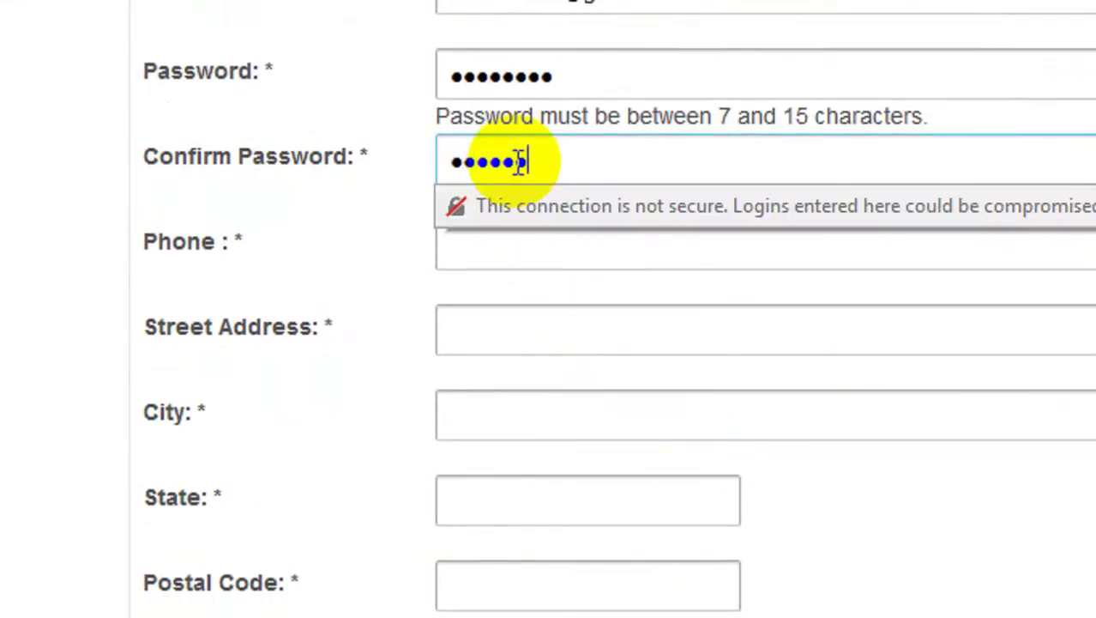
{"action": "type", "text": "••"}
{"action": "key", "text": "Return"}
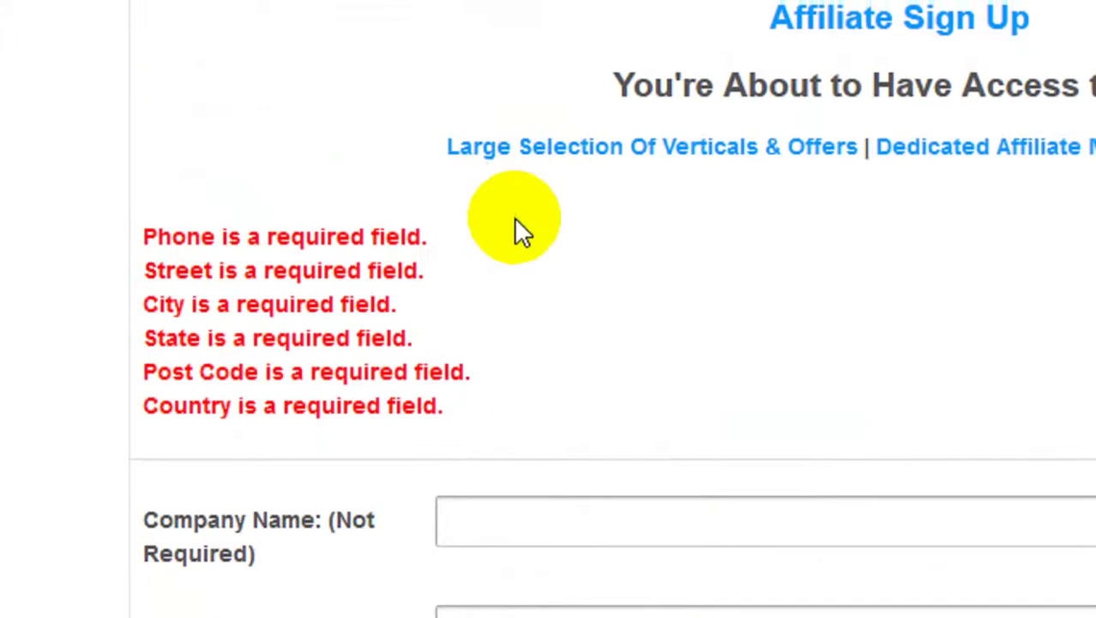
{"action": "scroll", "coordinate": [518, 233], "scroll_direction": "down", "scroll_amount": 5}
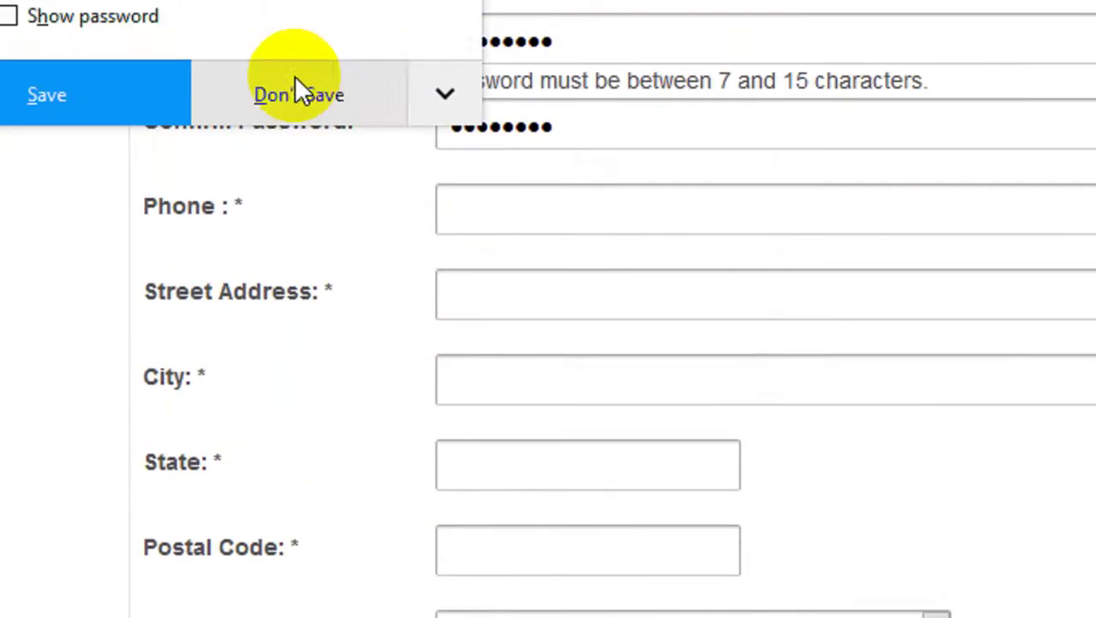
{"action": "left_click", "coordinate": [523, 131]}
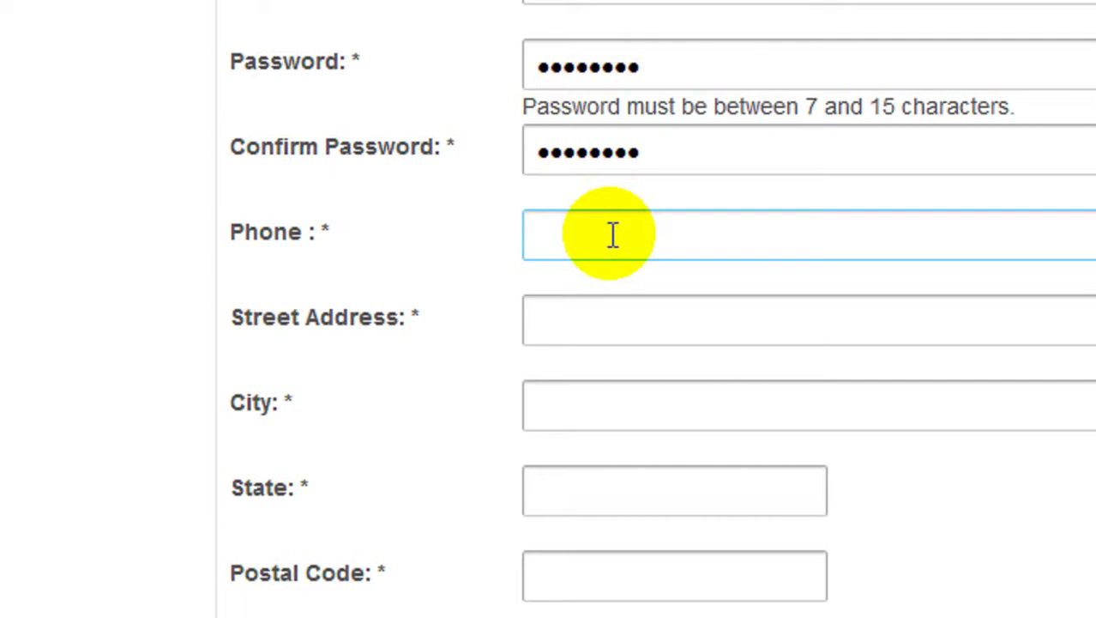
Step: Fill in the phone number from the browser suggestion and enter the street address
{"action": "type", "text": "+88"}
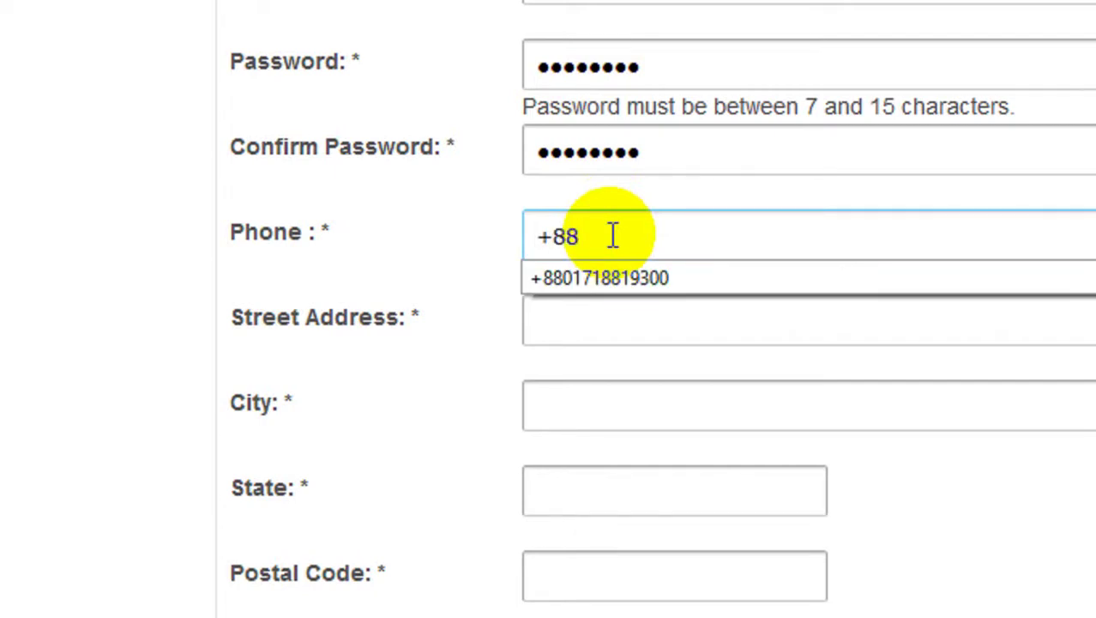
{"action": "key", "text": "Down"}
{"action": "key", "text": "Return"}
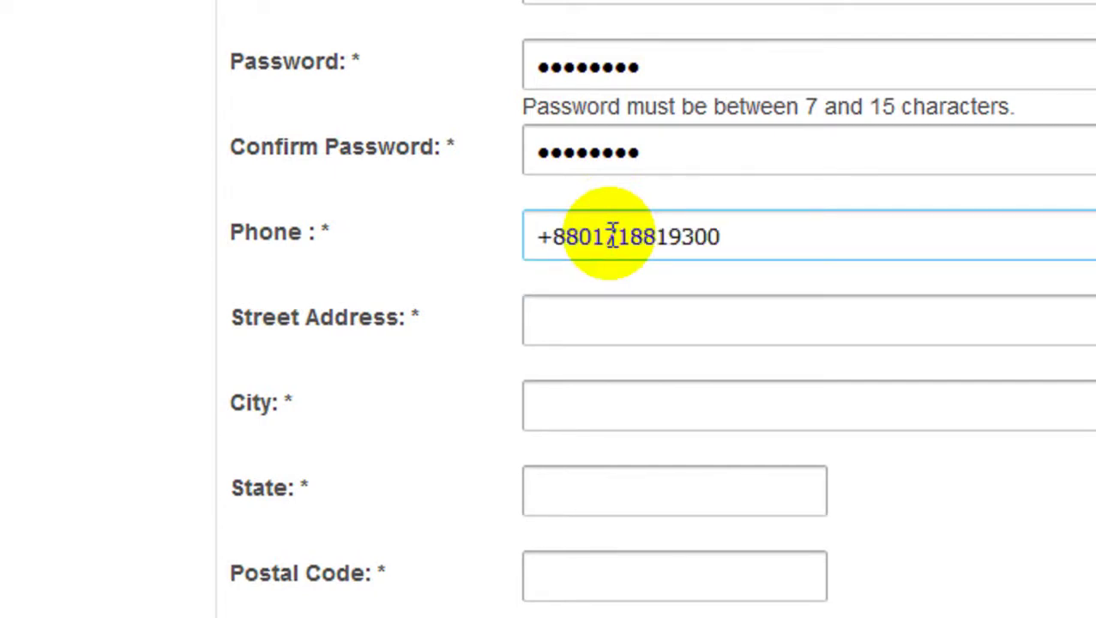
{"action": "left_click", "coordinate": [616, 319]}
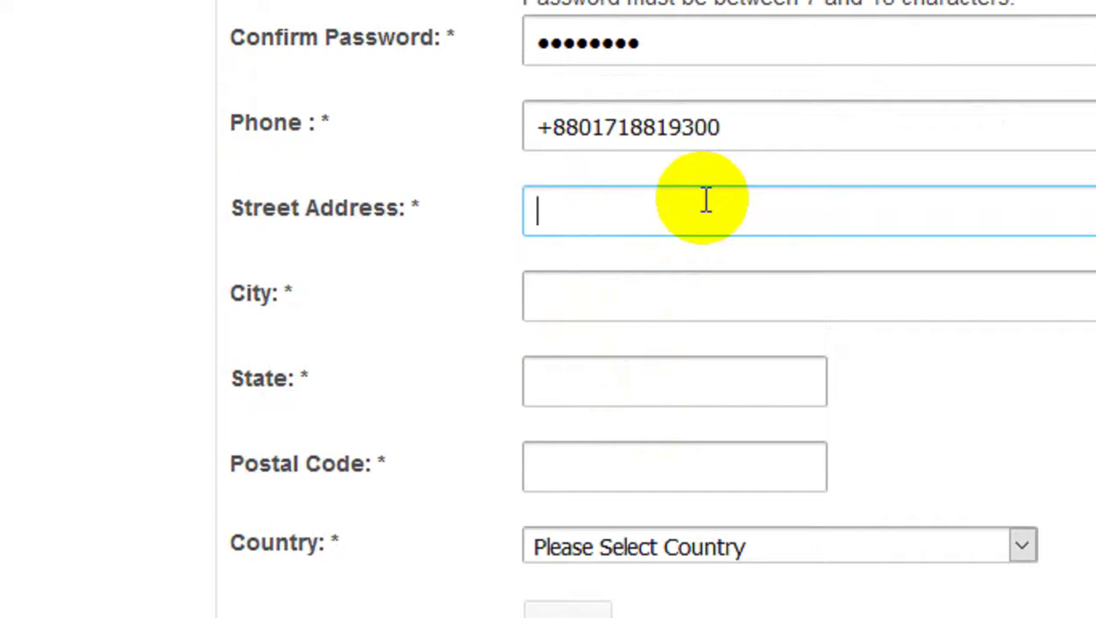
{"action": "type", "text": "Mohakhal"}
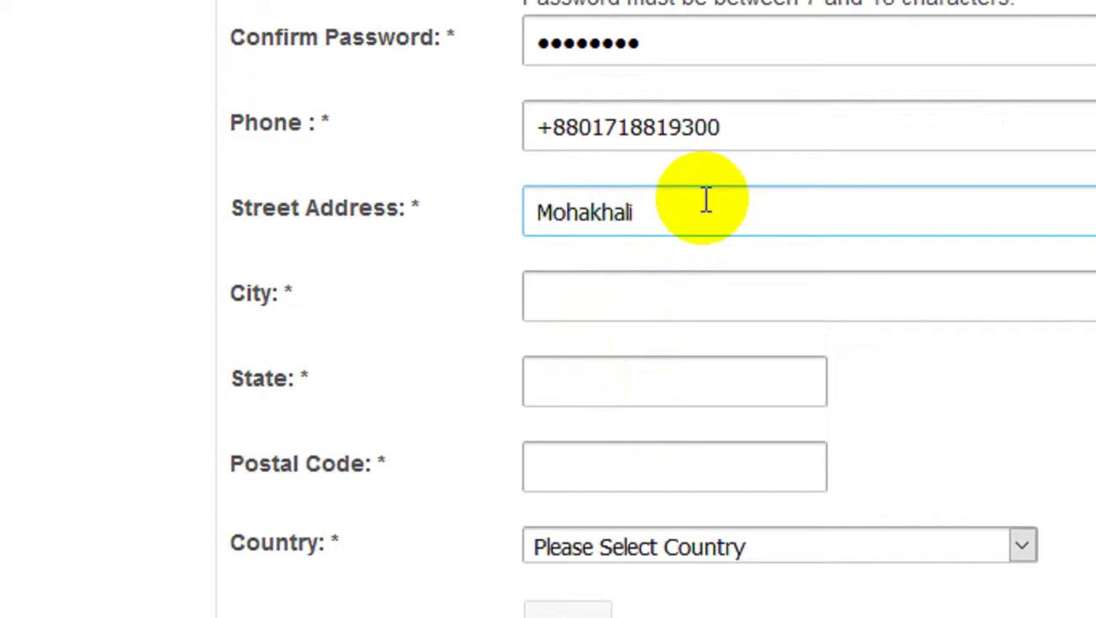
{"action": "type", "text": "i"}
Step: Set the city to Dhaka, state to 81 and postal code to 1212
{"action": "left_click", "coordinate": [682, 286]}
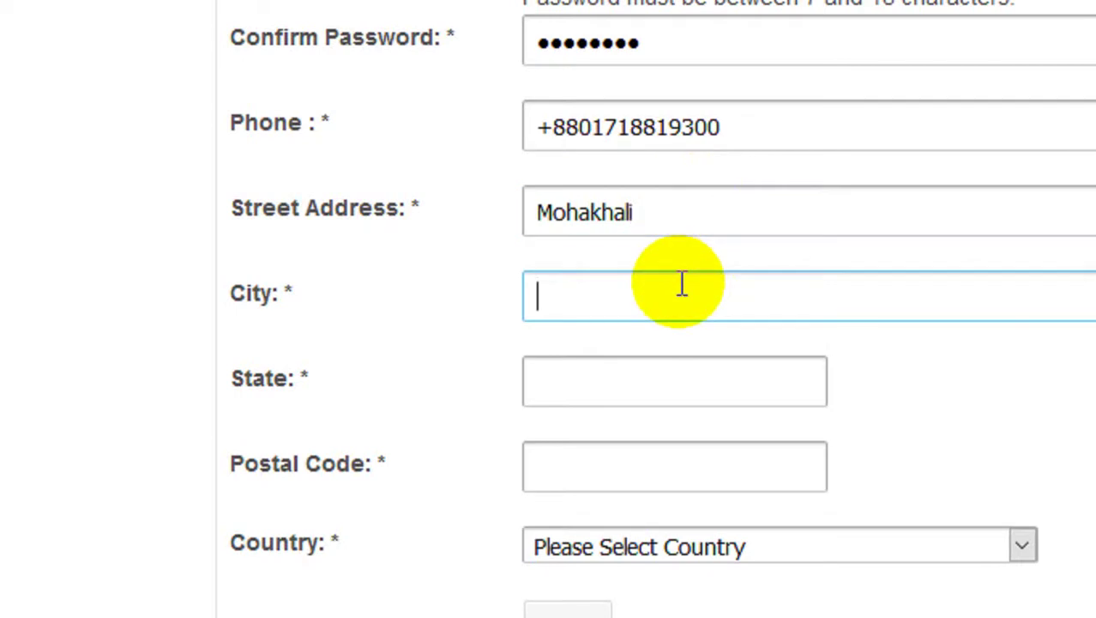
{"action": "type", "text": "Dh"}
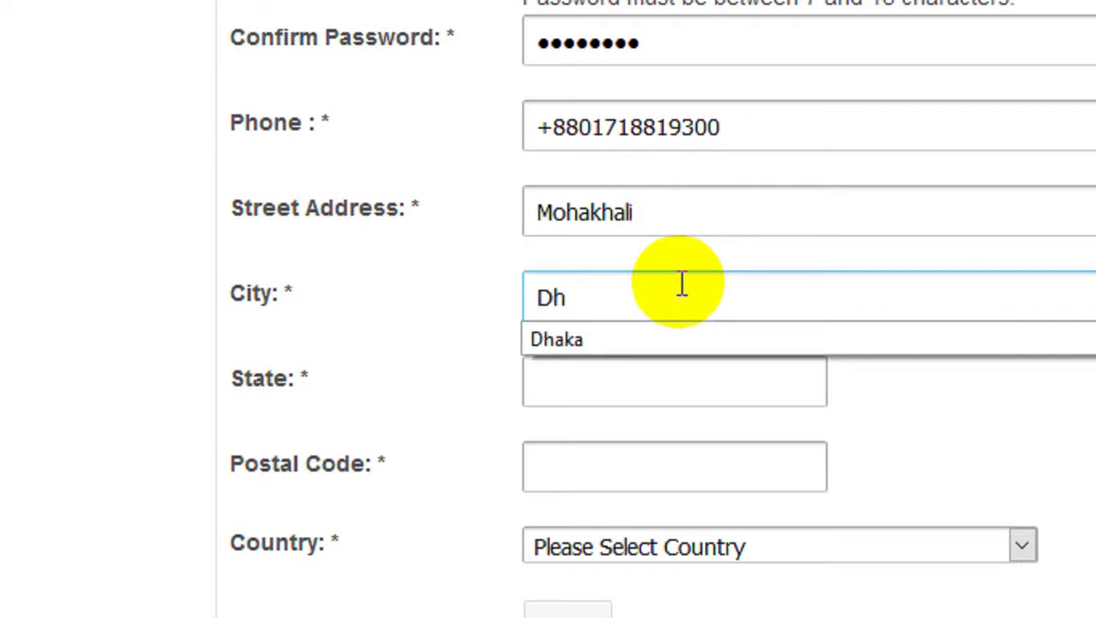
{"action": "key", "text": "Down"}
{"action": "key", "text": "Return"}
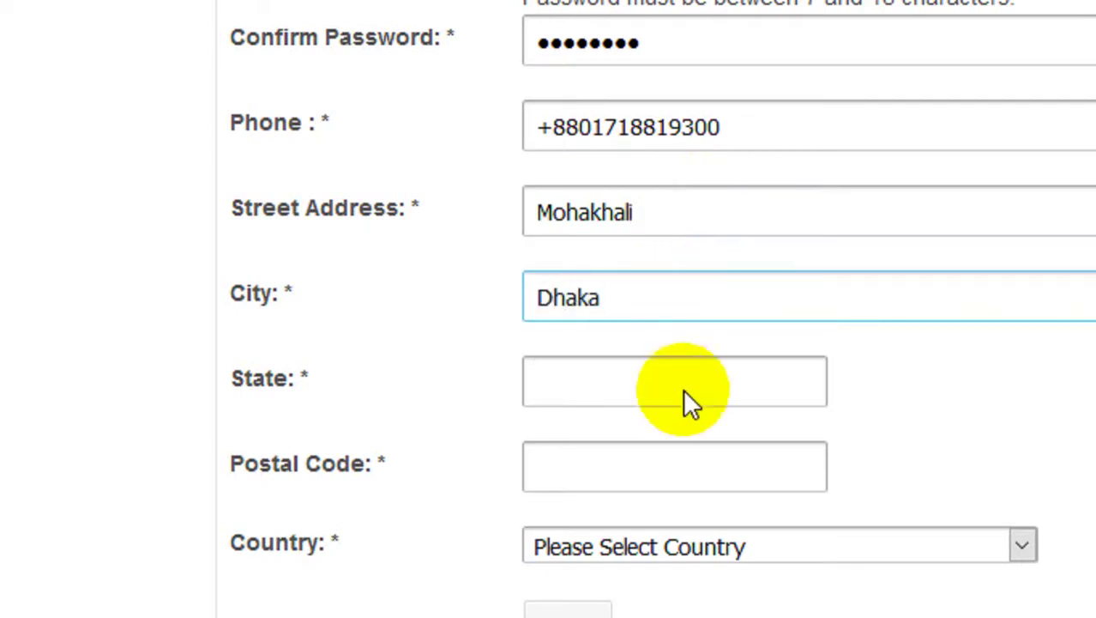
{"action": "left_click", "coordinate": [576, 385]}
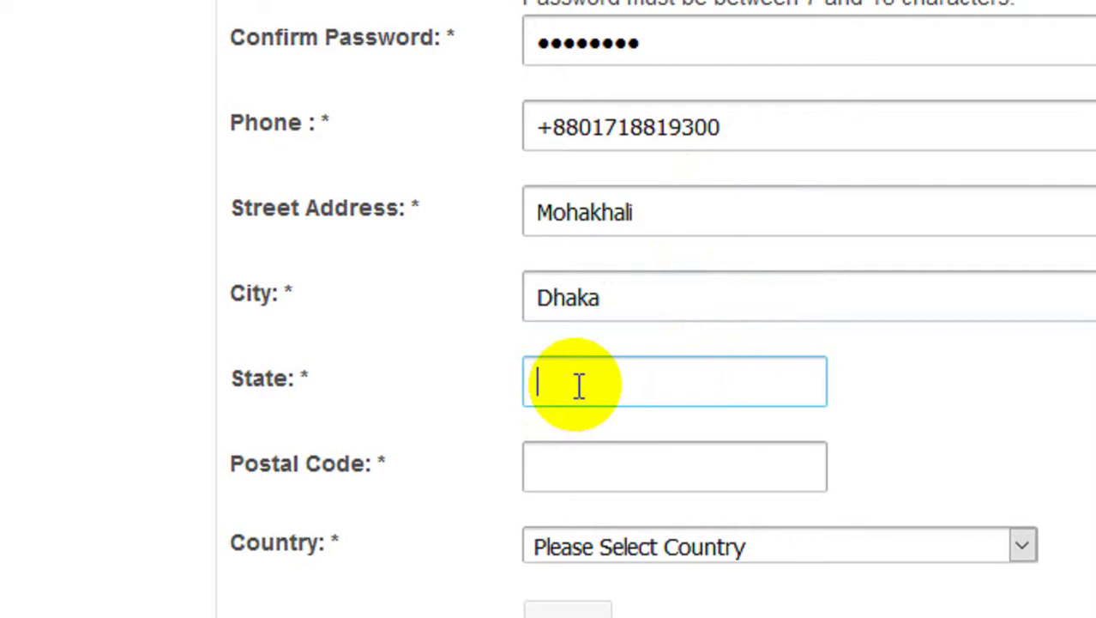
{"action": "left_click", "coordinate": [615, 385]}
{"action": "left_click", "coordinate": [593, 423]}
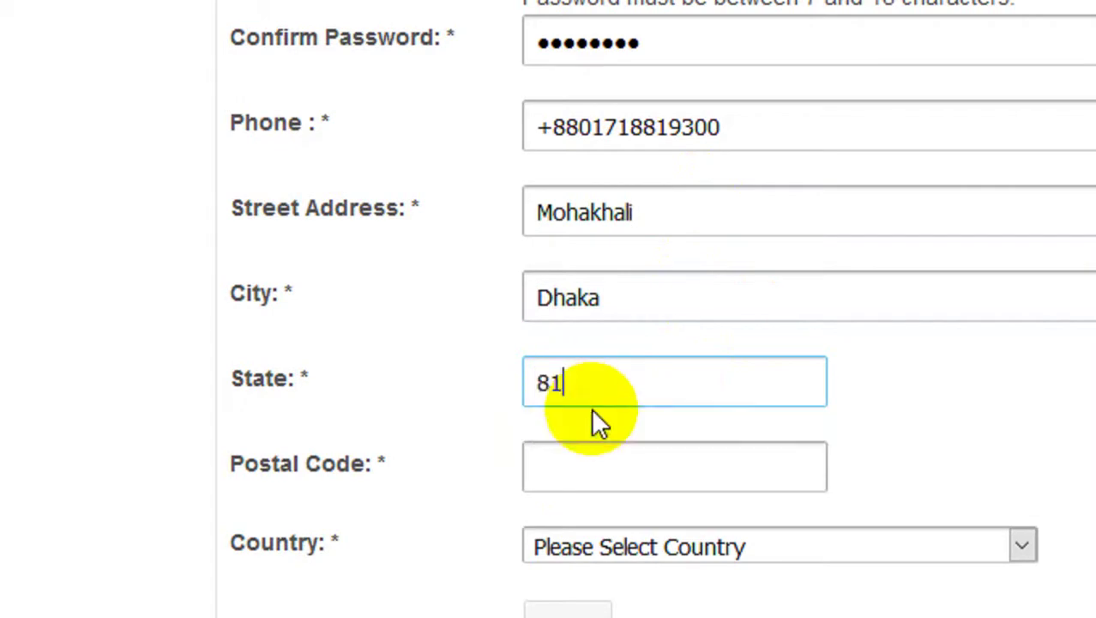
{"action": "left_click", "coordinate": [594, 450]}
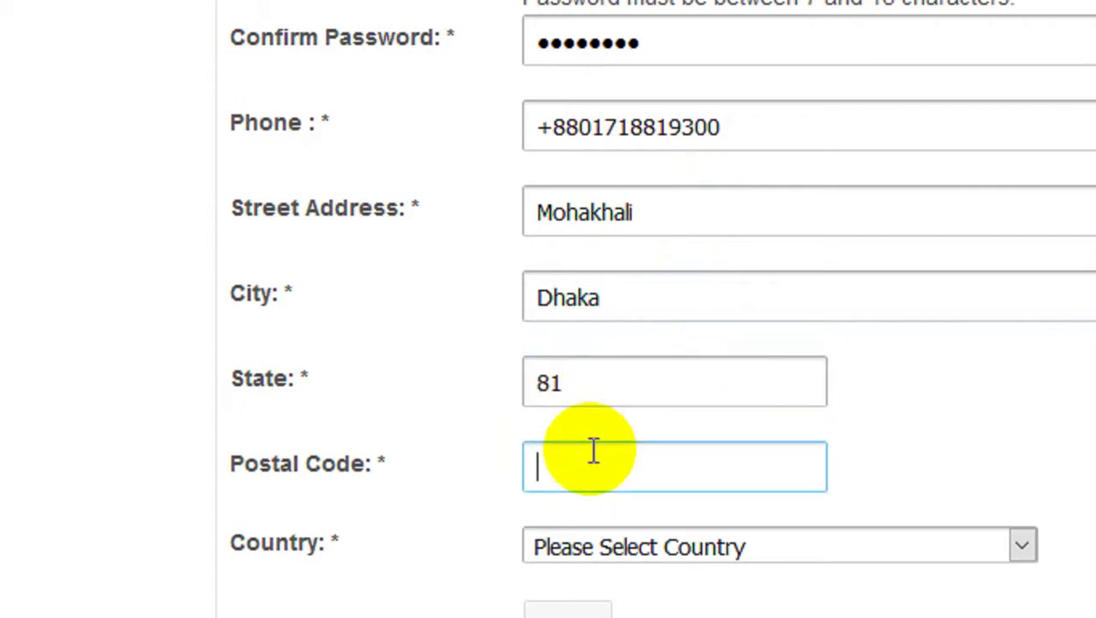
{"action": "type", "text": "1212"}
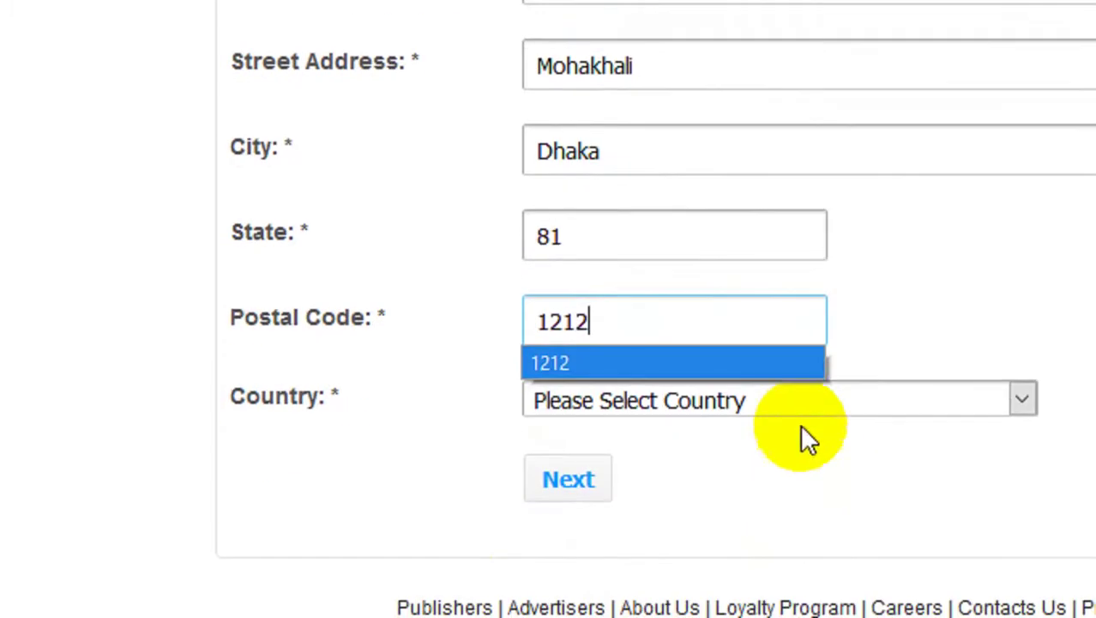
Step: Choose Bangladesh as the country and let Firefox remember the login
{"action": "left_click", "coordinate": [802, 548]}
{"action": "scroll", "coordinate": [661, 178], "scroll_direction": "down", "scroll_amount": 2}
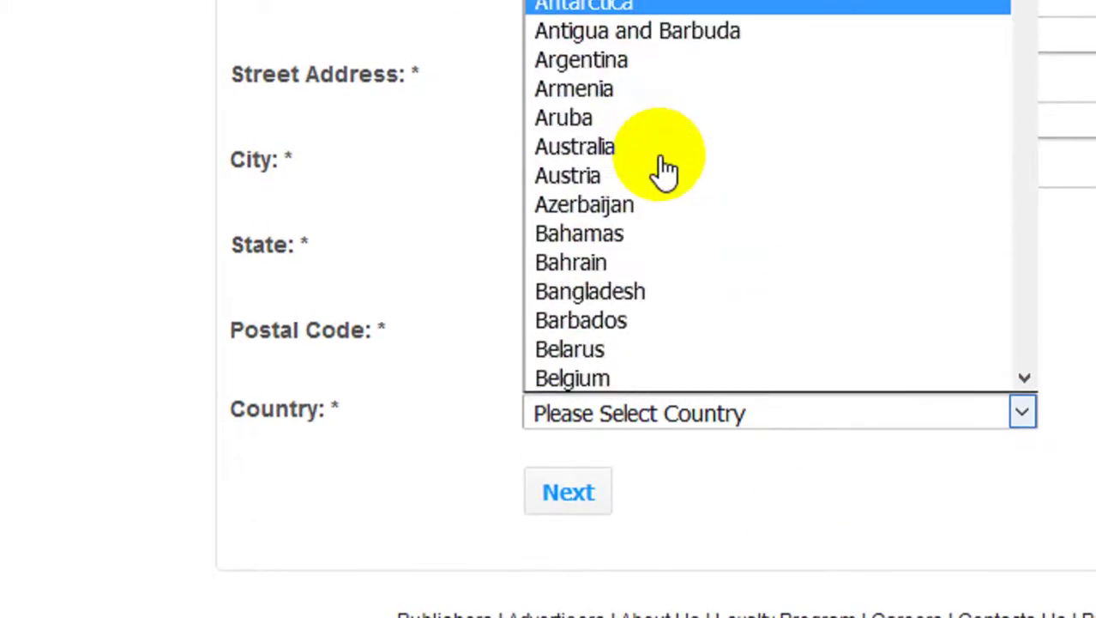
{"action": "left_click", "coordinate": [650, 293]}
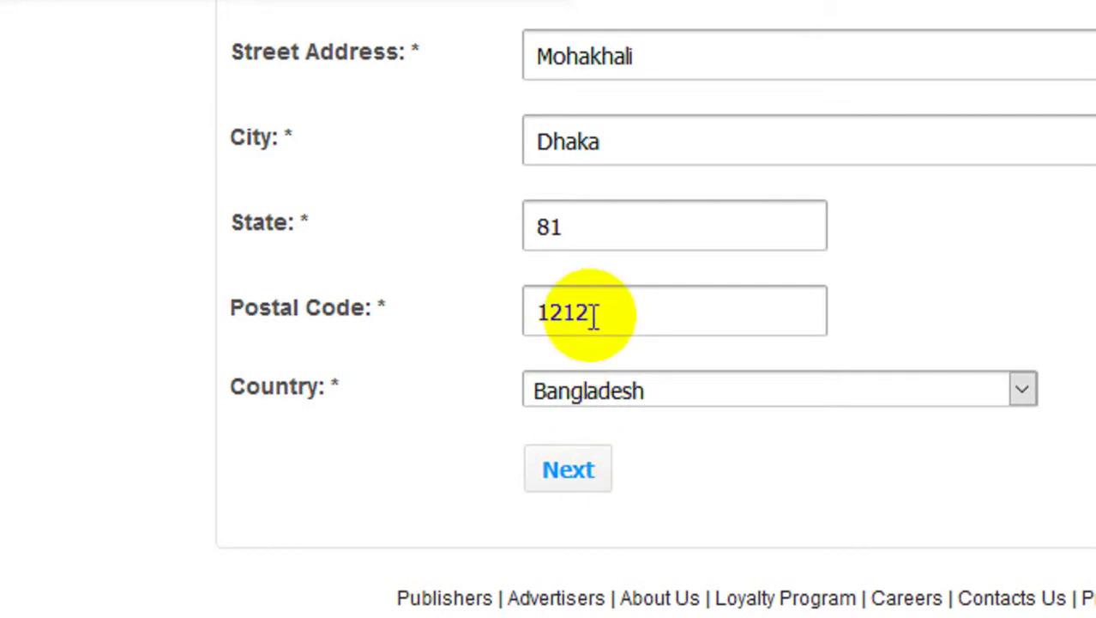
{"action": "left_click", "coordinate": [173, 186]}
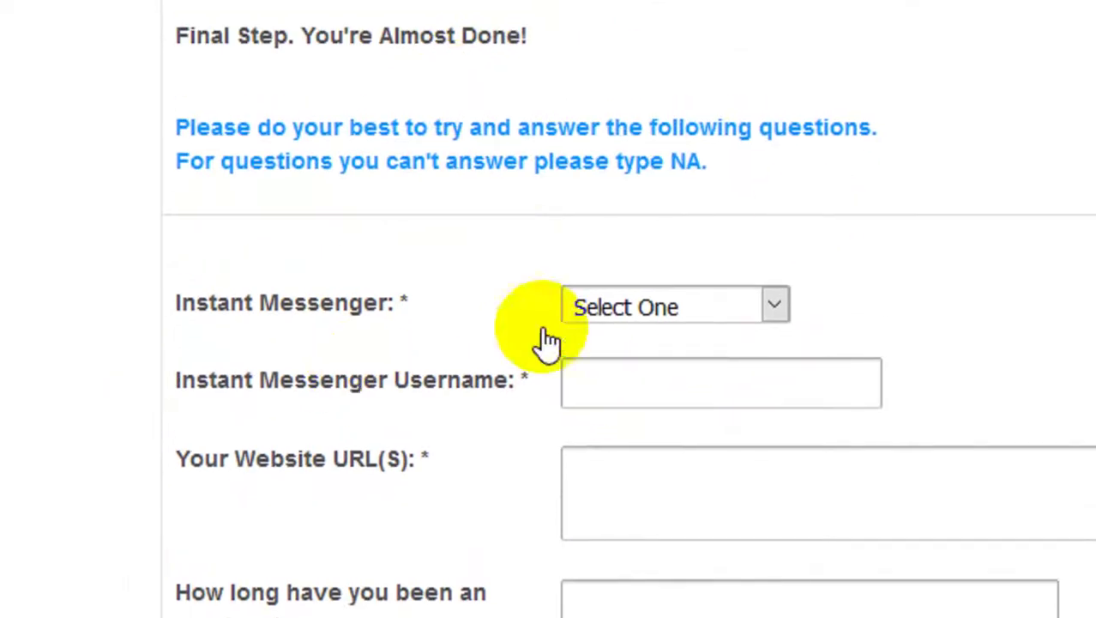
Step: Select Skype as the instant messenger and enter the messenger username
{"action": "left_click", "coordinate": [754, 306]}
{"action": "left_click", "coordinate": [679, 370]}
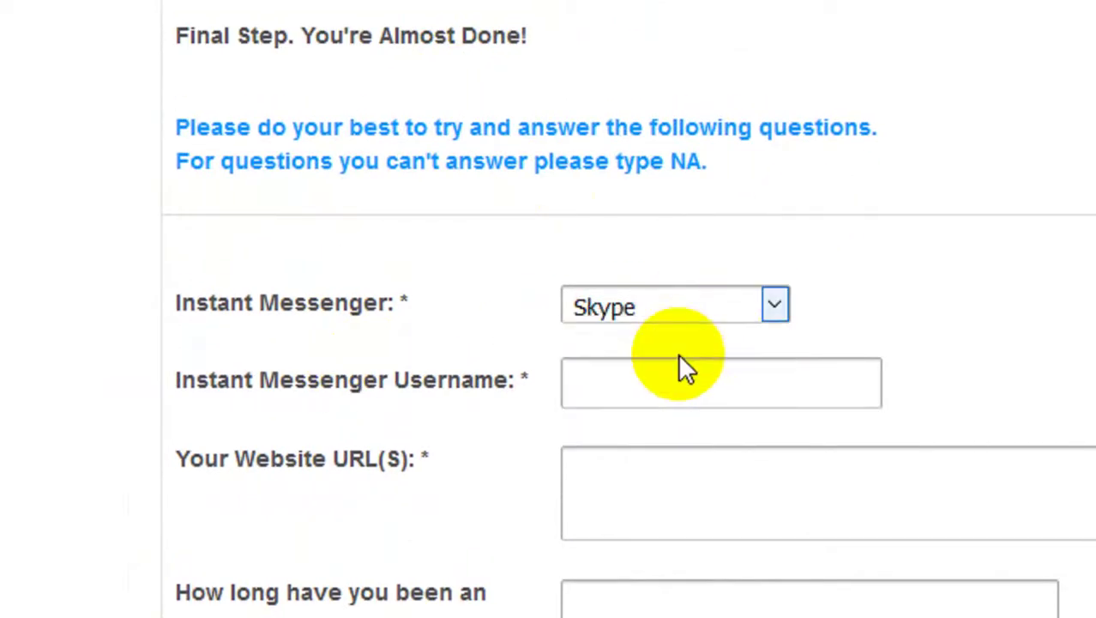
{"action": "left_click", "coordinate": [655, 378]}
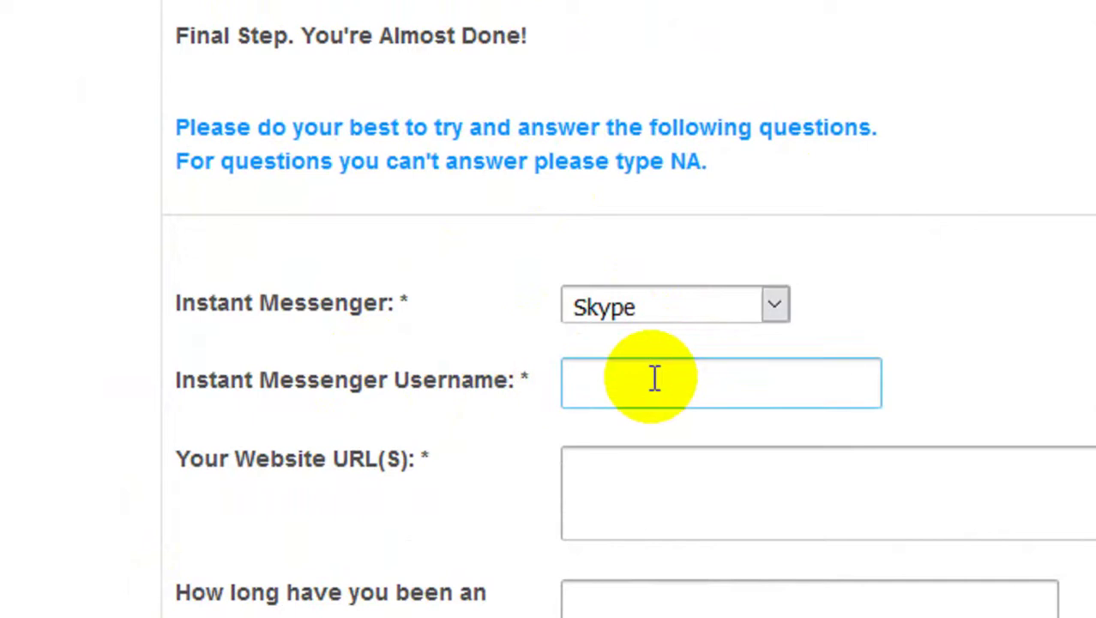
{"action": "type", "text": "karimbscdu"}
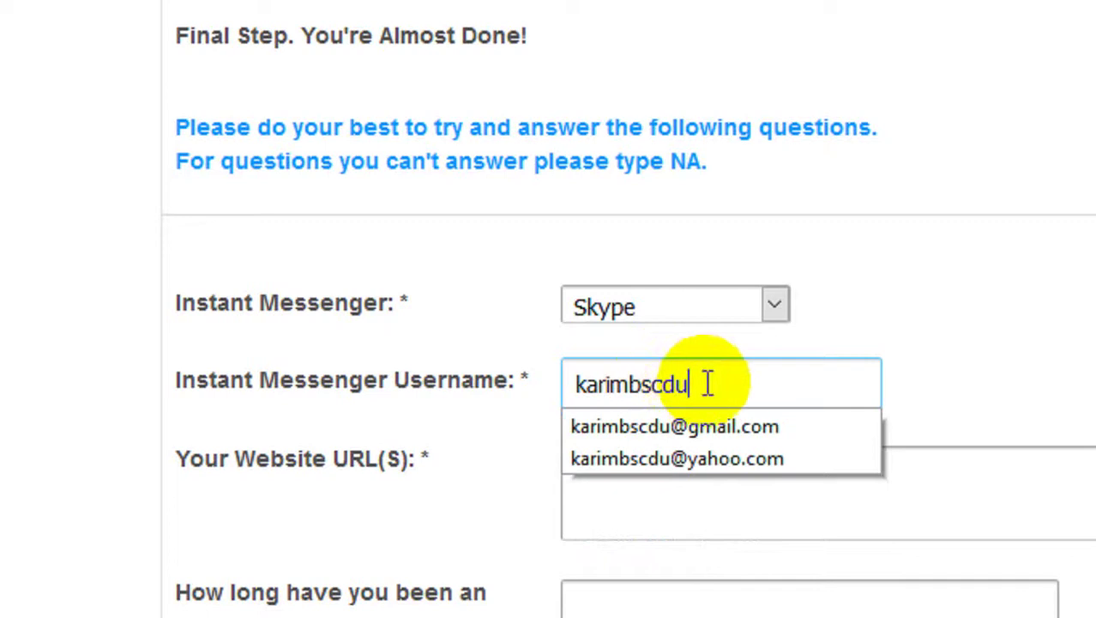
{"action": "key", "text": "Escape"}
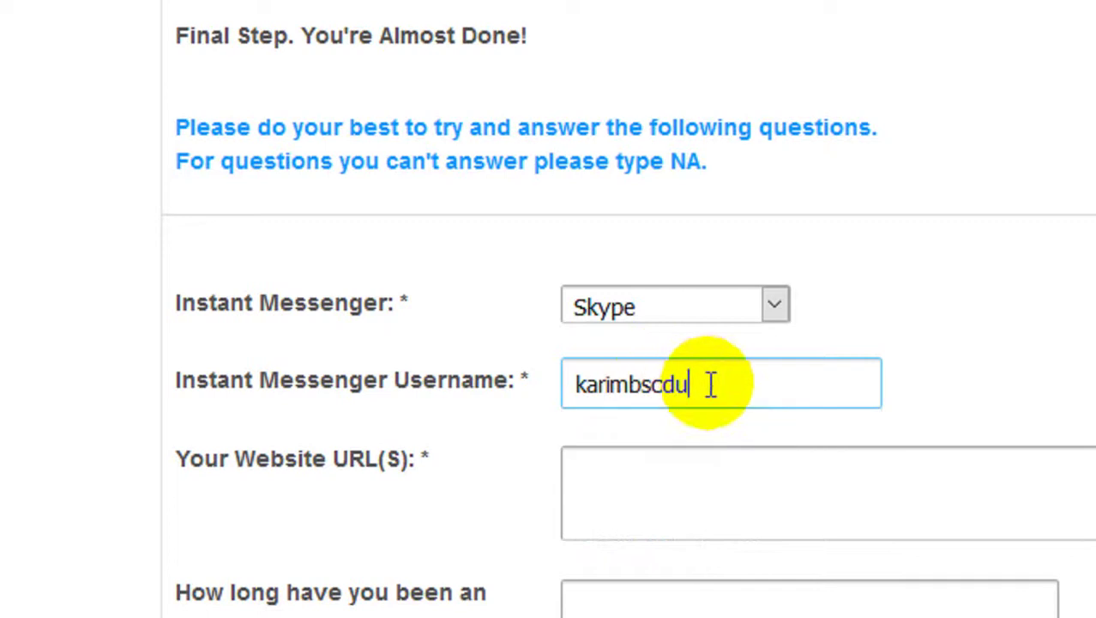
Step: Paste the website URL and type that you've worked as an online marketer for 2 years
{"action": "scroll", "coordinate": [652, 429], "scroll_direction": "down", "scroll_amount": 1}
{"action": "left_click", "coordinate": [604, 463]}
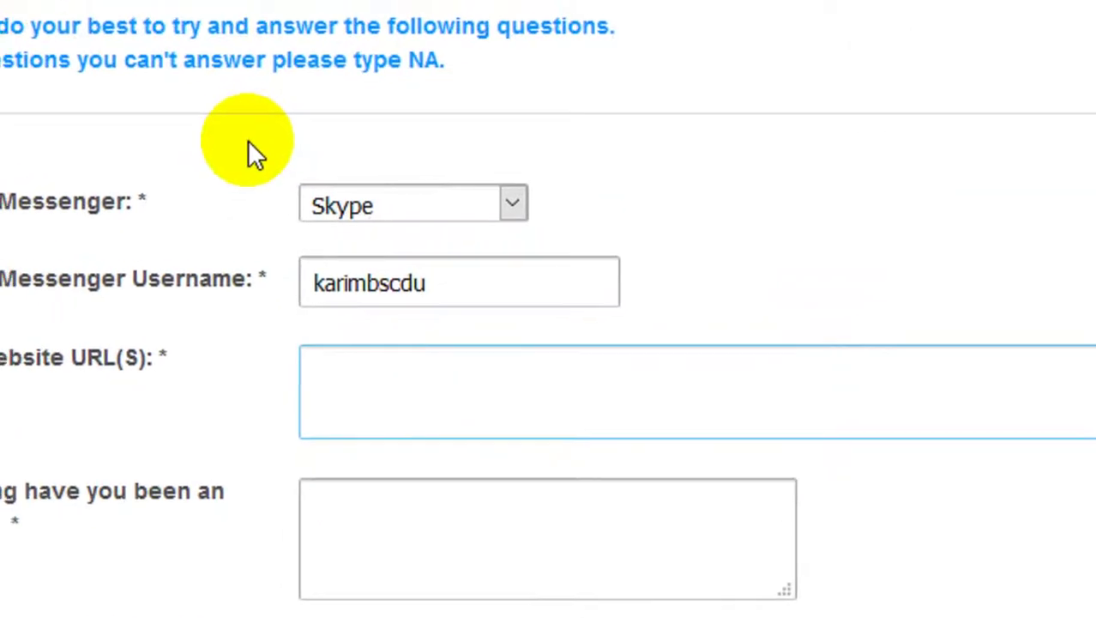
{"action": "type", "text": "http://www.abdulkarimm.tk/"}
{"action": "left_click", "coordinate": [448, 530]}
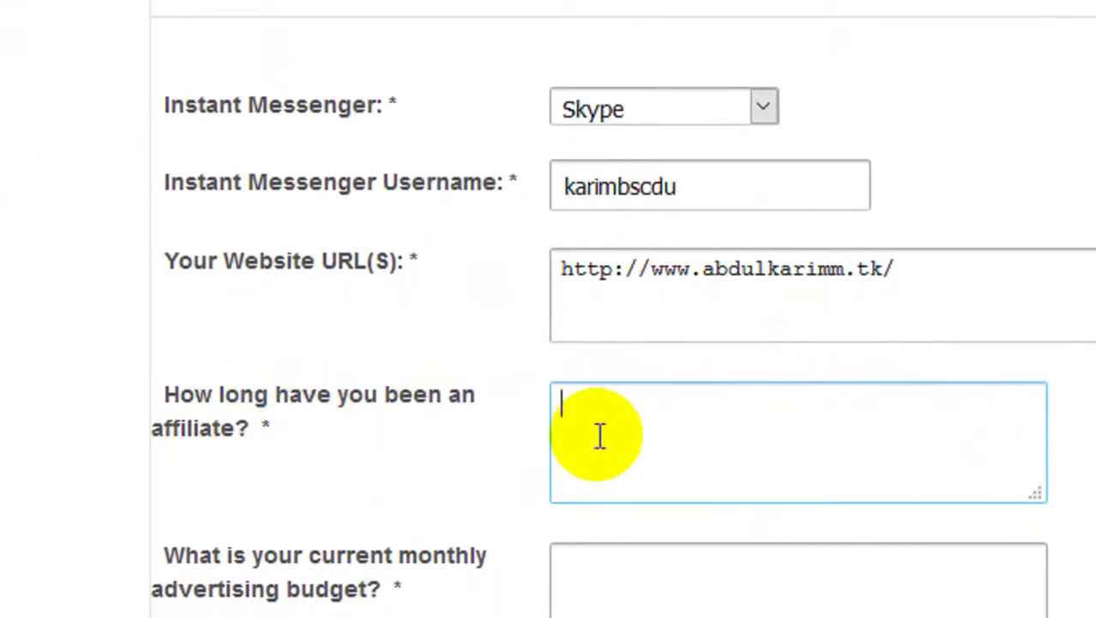
{"action": "scroll", "coordinate": [600, 436], "scroll_direction": "down", "scroll_amount": 2}
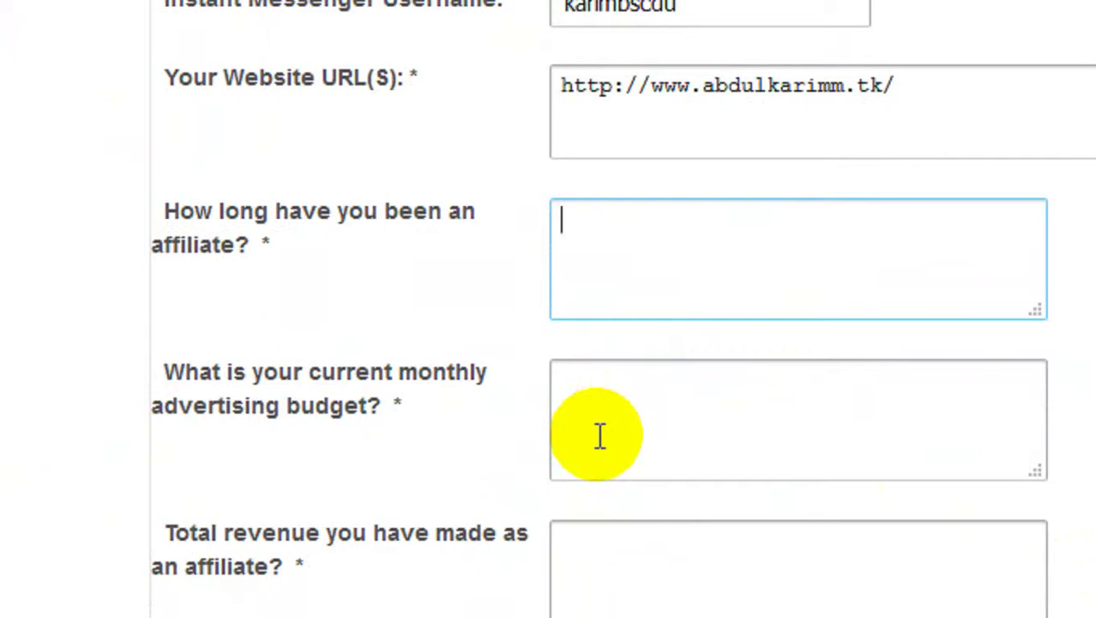
{"action": "type", "text": "am working as a o"}
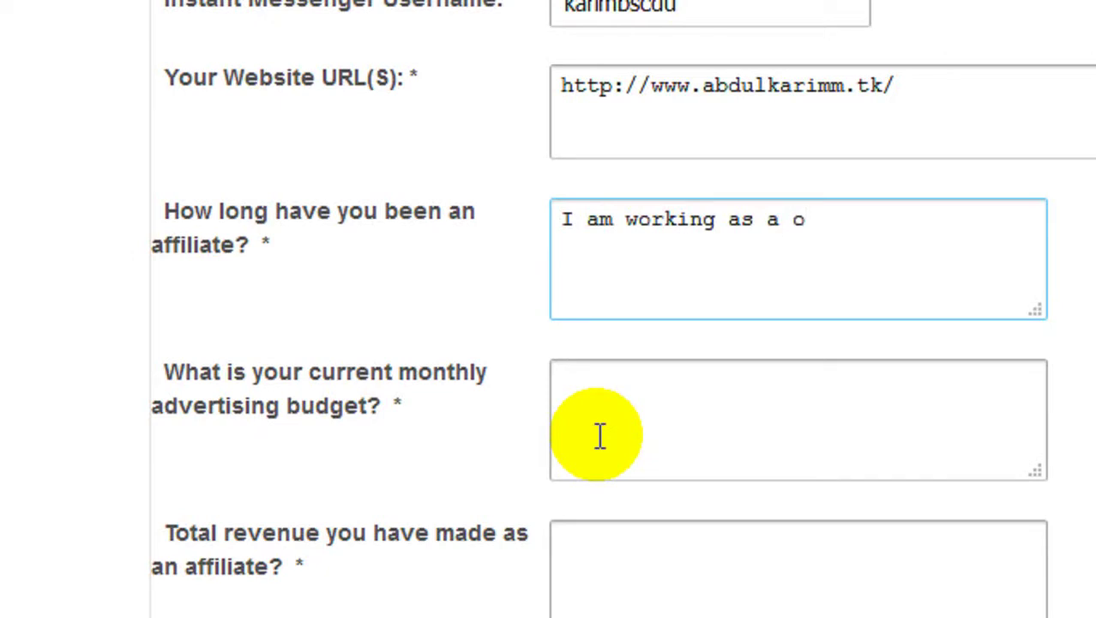
{"action": "type", "text": "nline"}
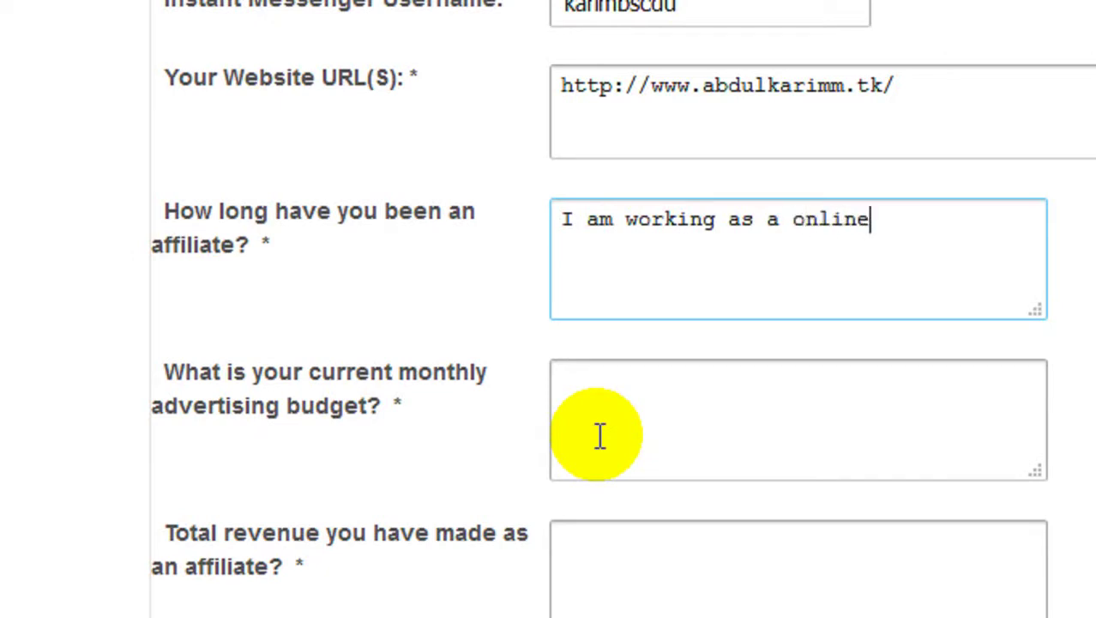
{"action": "type", "text": " marker"}
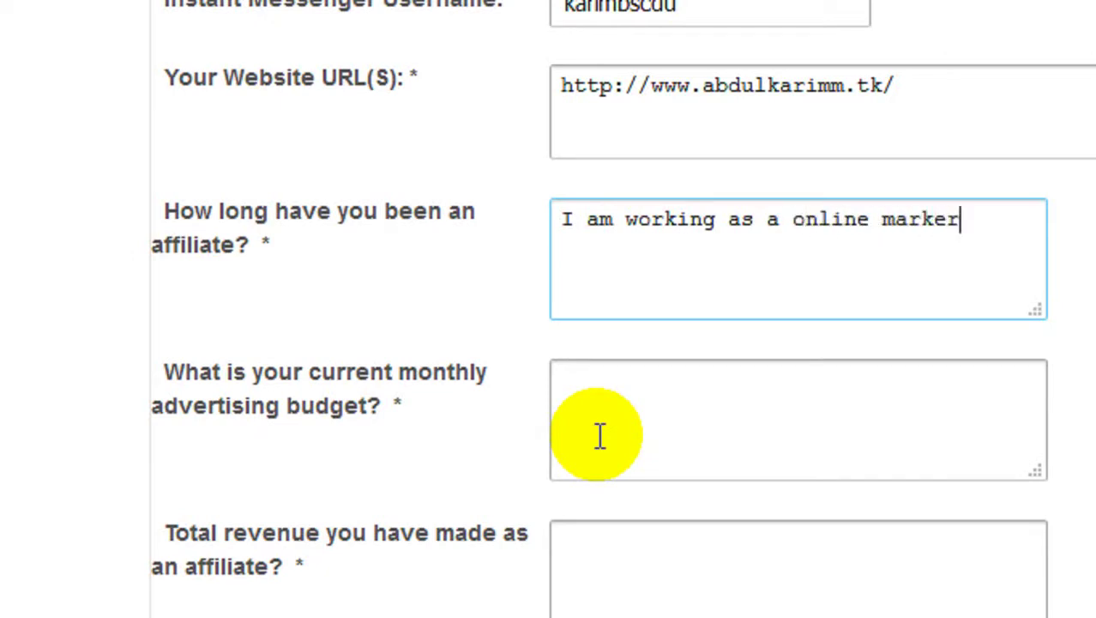
{"action": "type", "text": "ter for"}
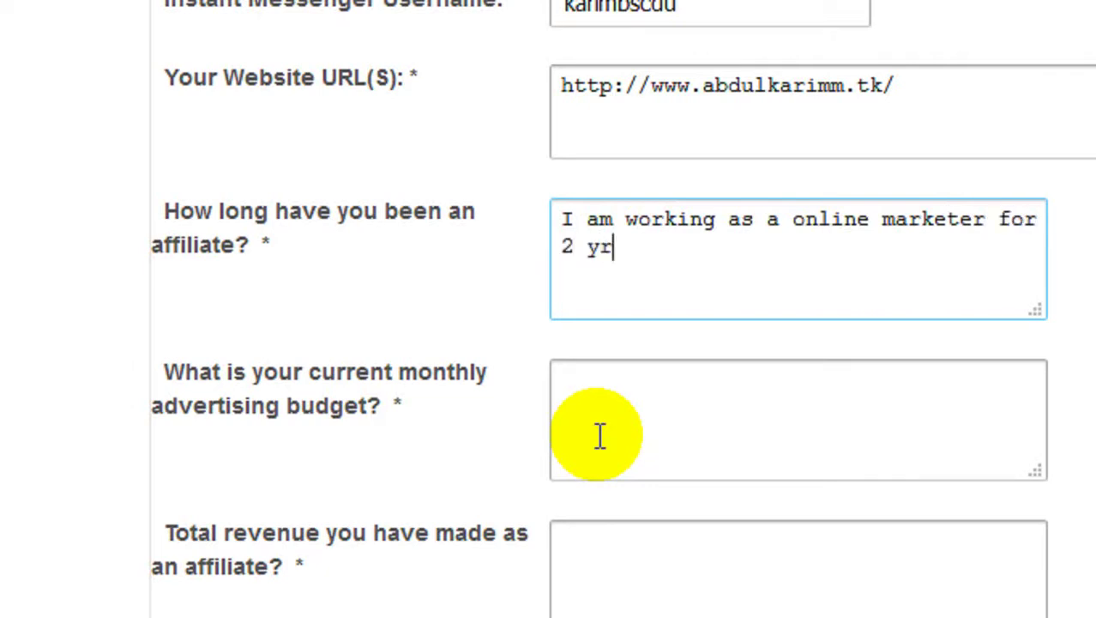
{"action": "type", "text": " 2 years."}
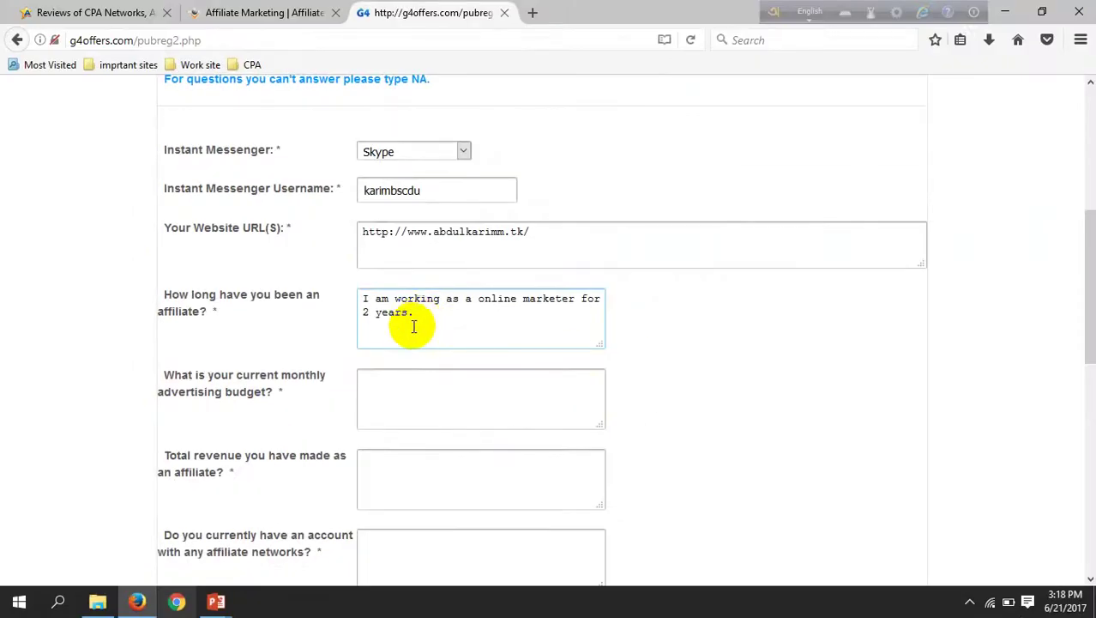
Step: Start Word 2013 with a new blank document
{"action": "left_click", "coordinate": [19, 601]}
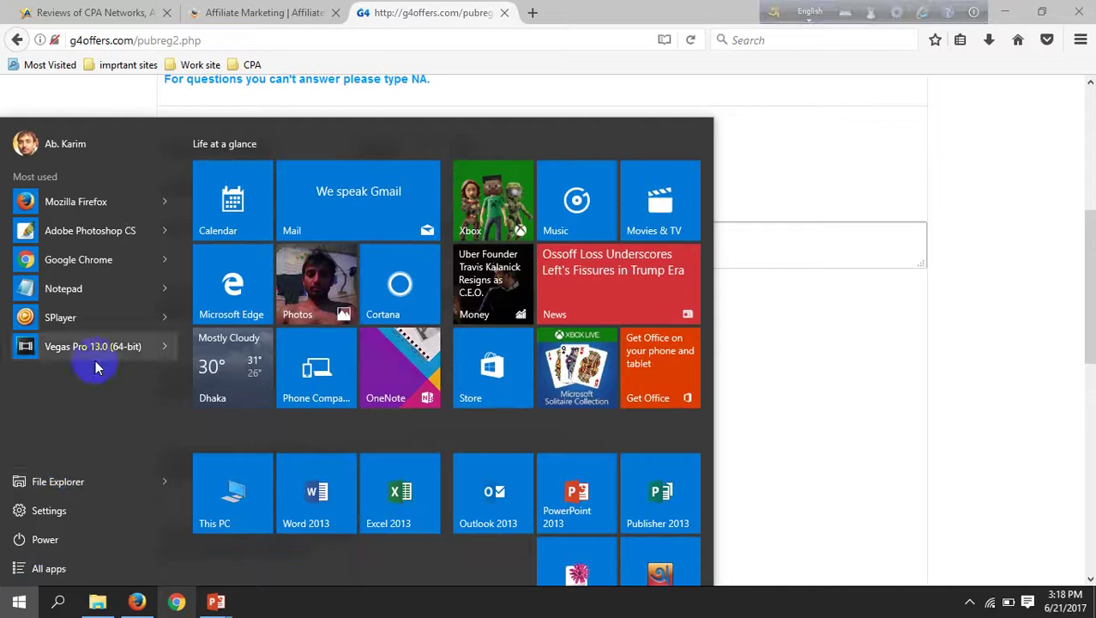
{"action": "left_click", "coordinate": [335, 517]}
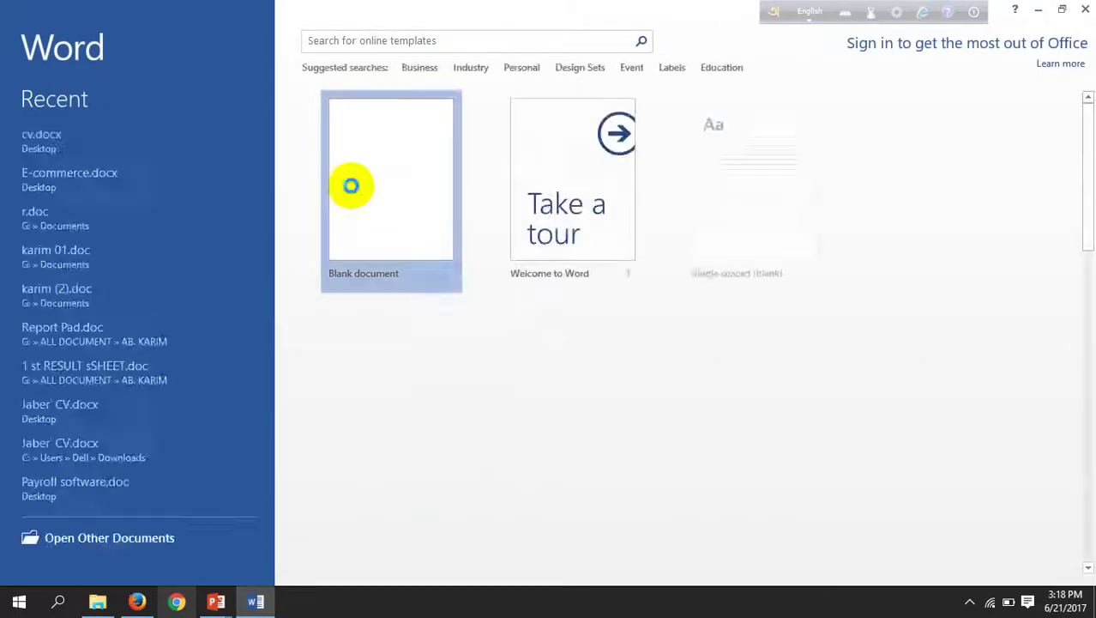
{"action": "left_click", "coordinate": [351, 185]}
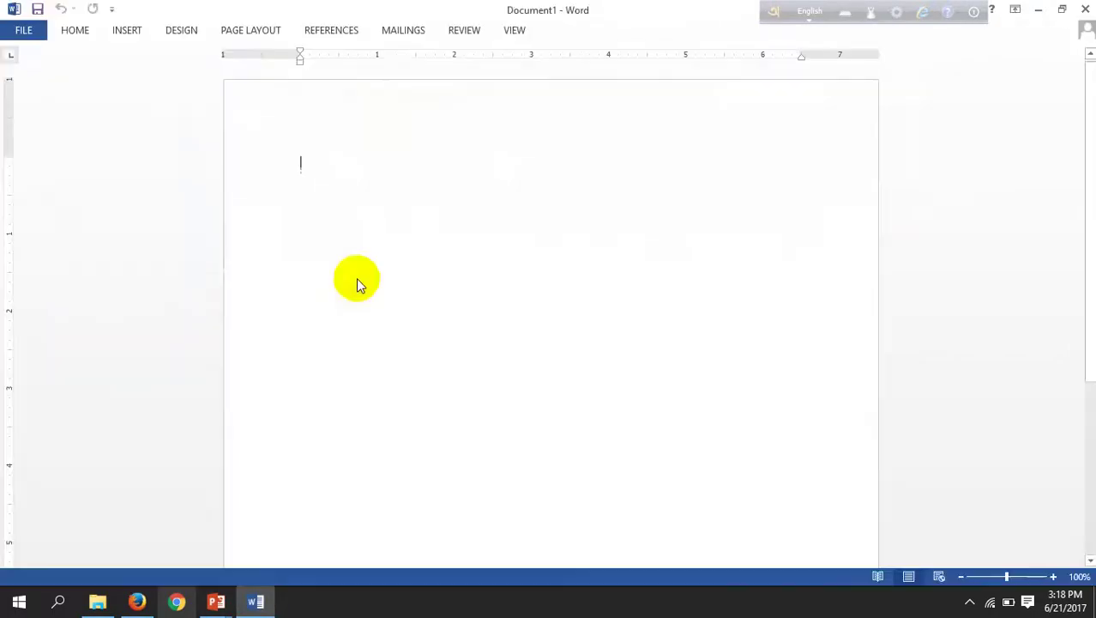
Step: Copy the question 'How long have you been an affiliate?' into the Word document
{"action": "left_click", "coordinate": [269, 604]}
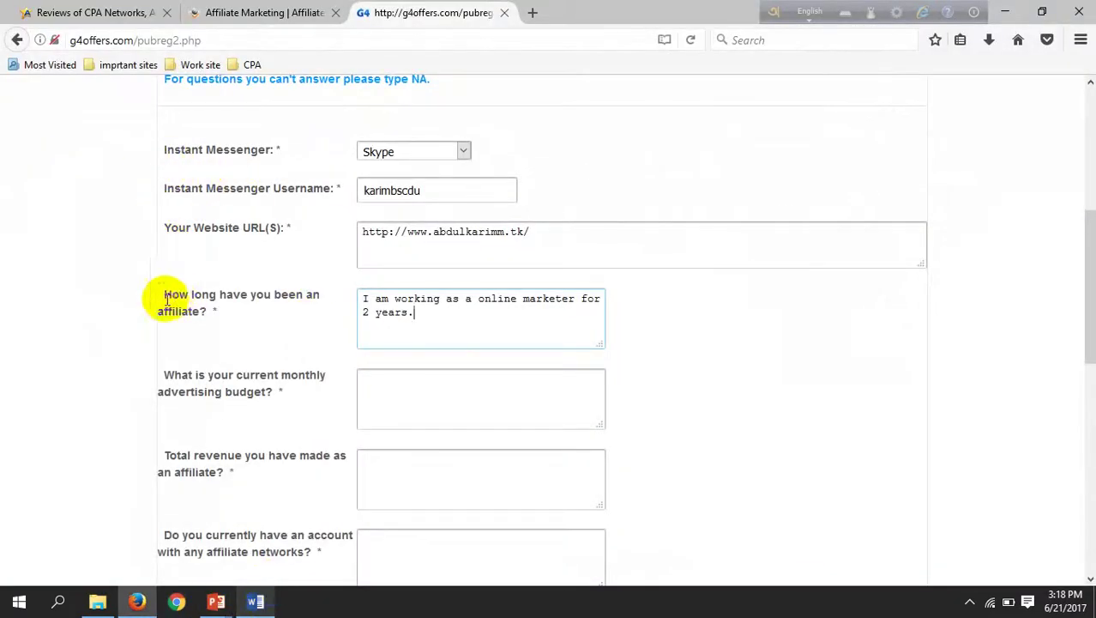
{"action": "left_click_drag", "start_coordinate": [163, 292], "coordinate": [216, 301]}
{"action": "key", "text": "ctrl+c"}
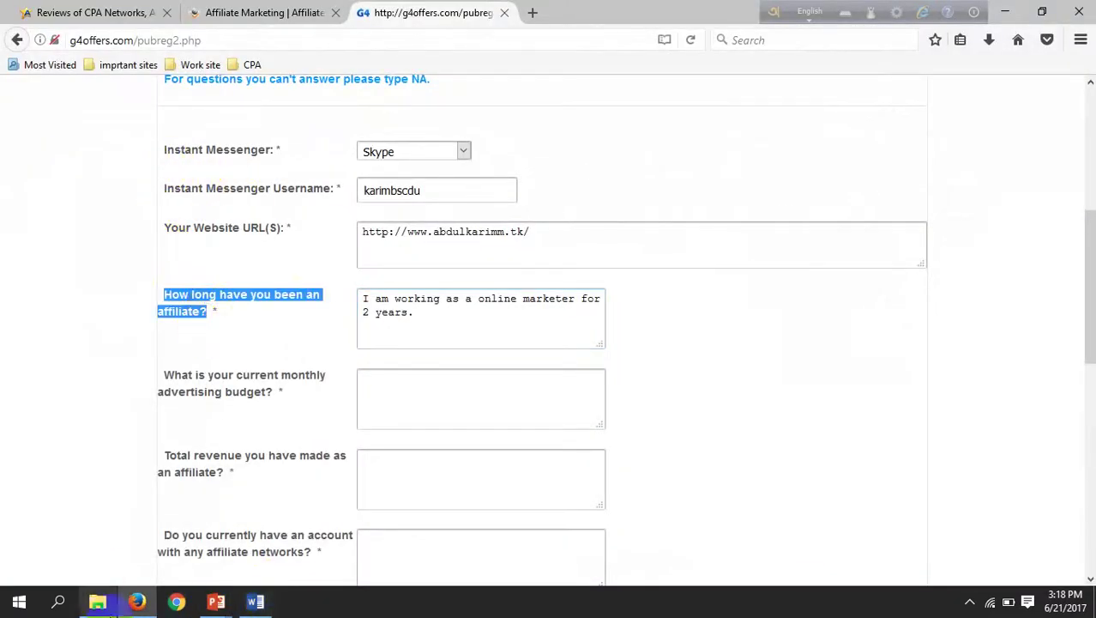
{"action": "left_click", "coordinate": [256, 602]}
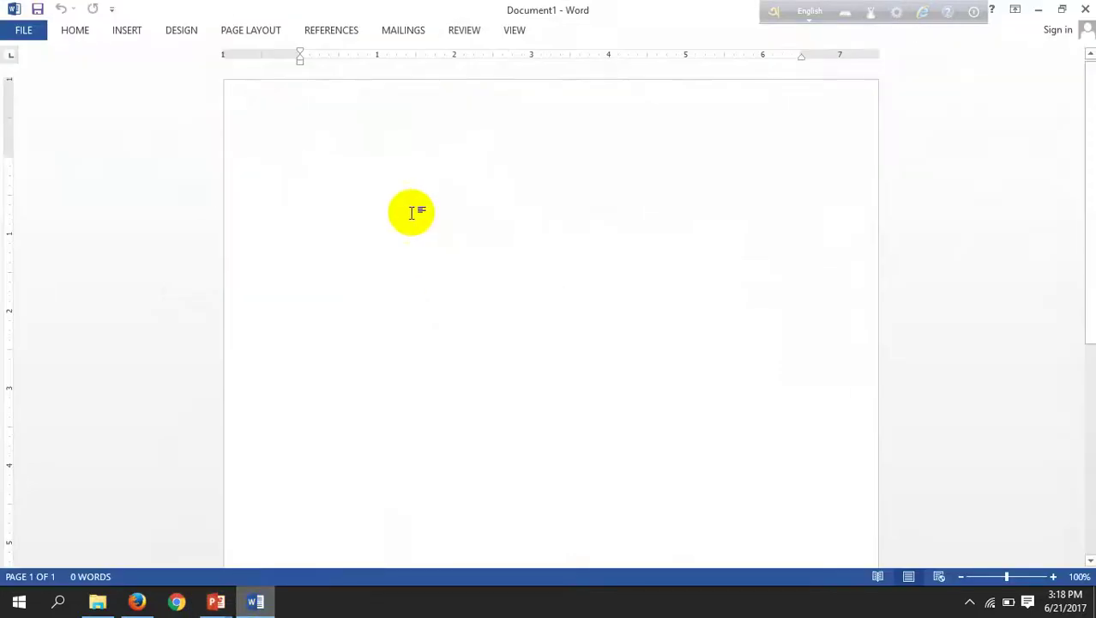
{"action": "key", "text": "ctrl+v"}
{"action": "key", "text": "Escape"}
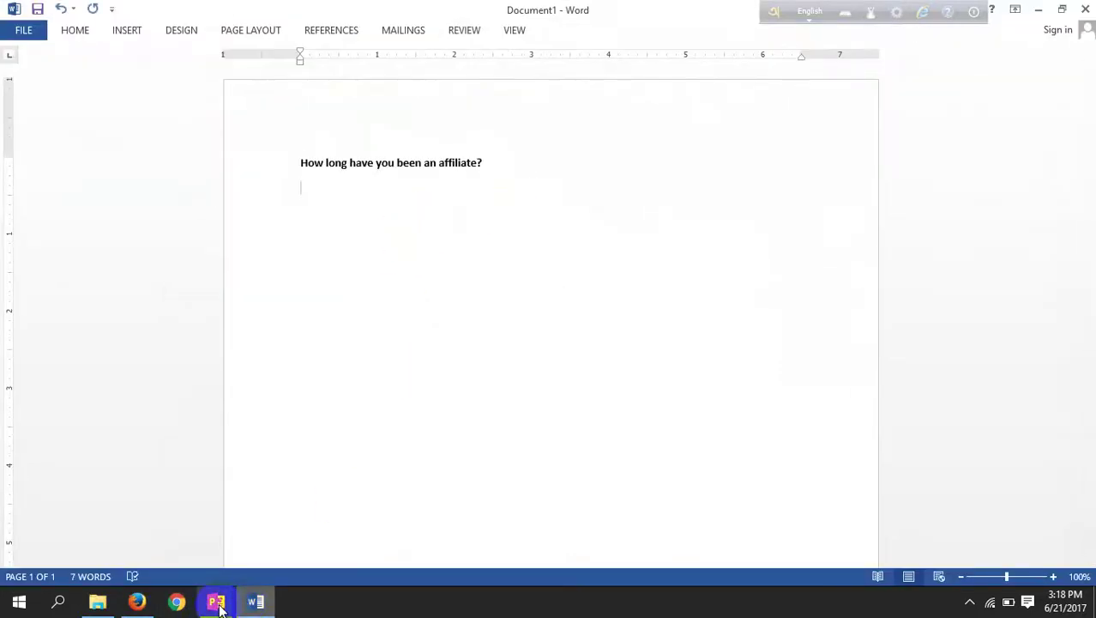
Step: Paste the answer 'I am working as a online marketer for 2 years.' beneath it in Word
{"action": "left_click", "coordinate": [137, 602]}
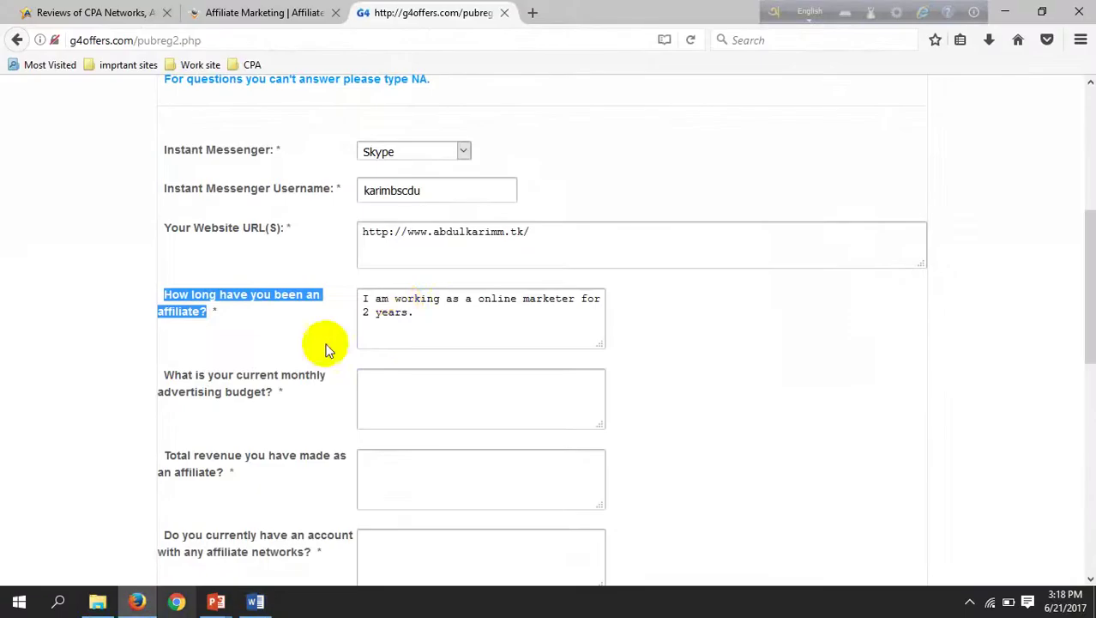
{"action": "left_click_drag", "start_coordinate": [490, 318], "coordinate": [362, 292]}
{"action": "key", "text": "ctrl+c"}
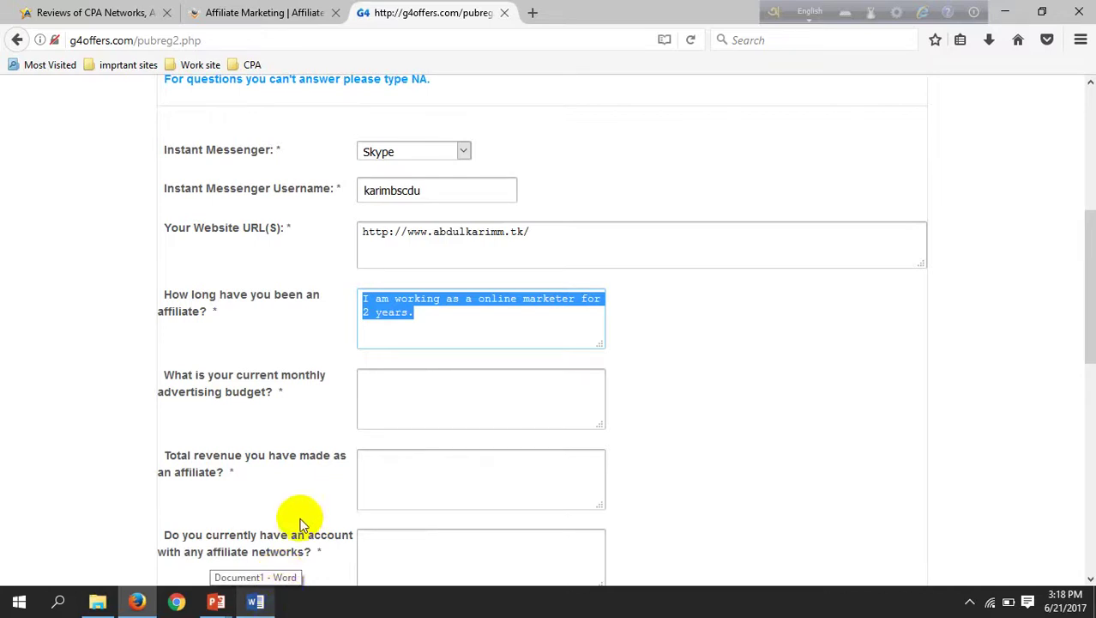
{"action": "left_click", "coordinate": [255, 602]}
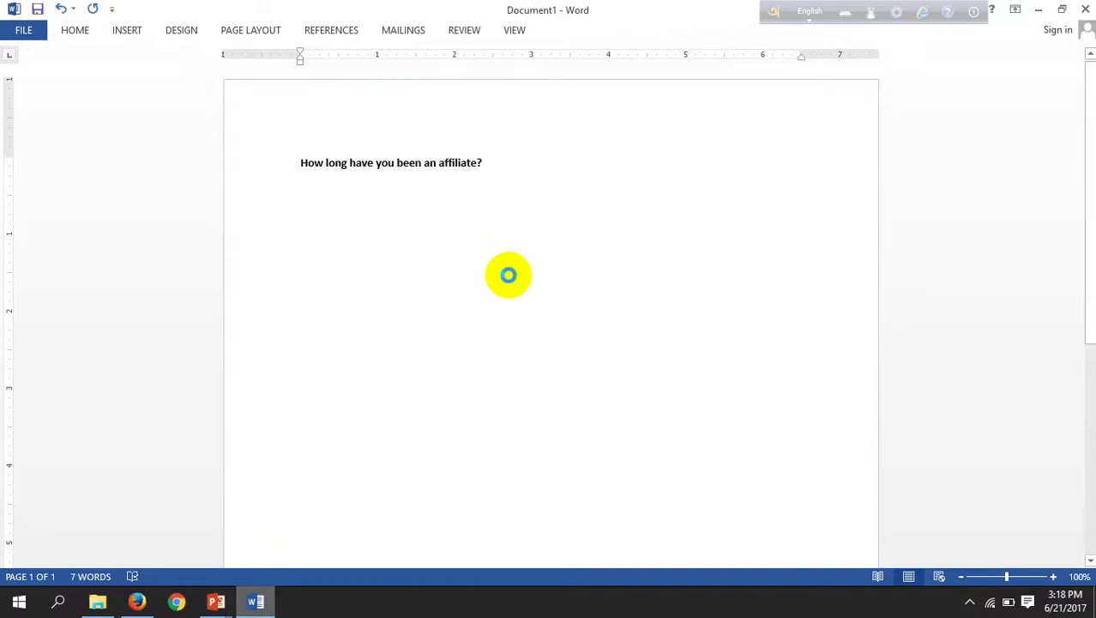
{"action": "key", "text": "ctrl+v"}
{"action": "key", "text": "Return"}
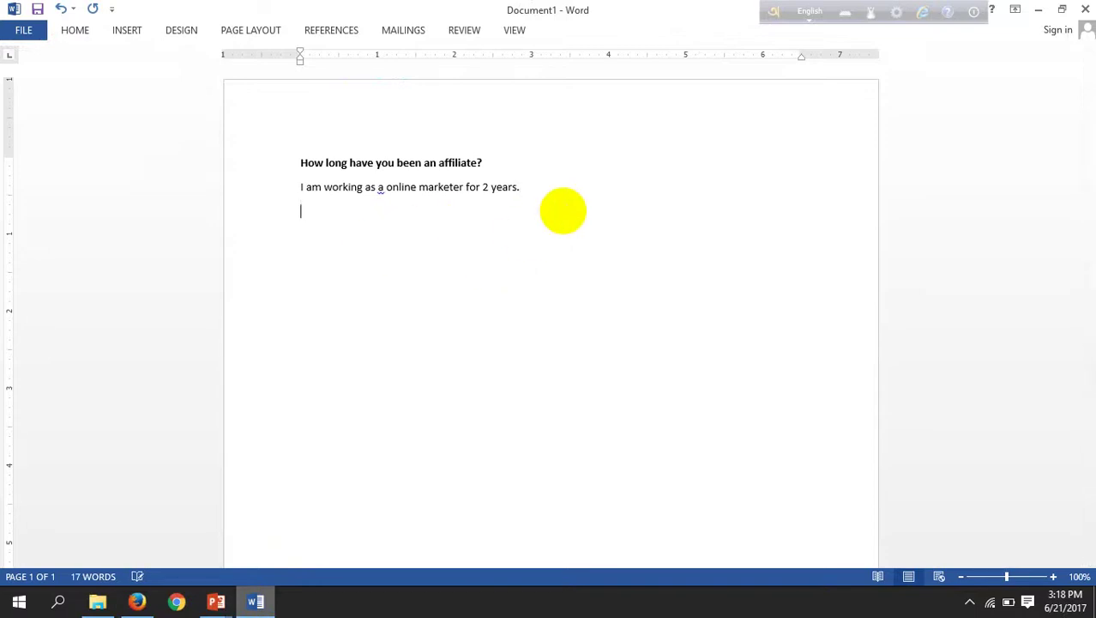
{"action": "left_click", "coordinate": [140, 602]}
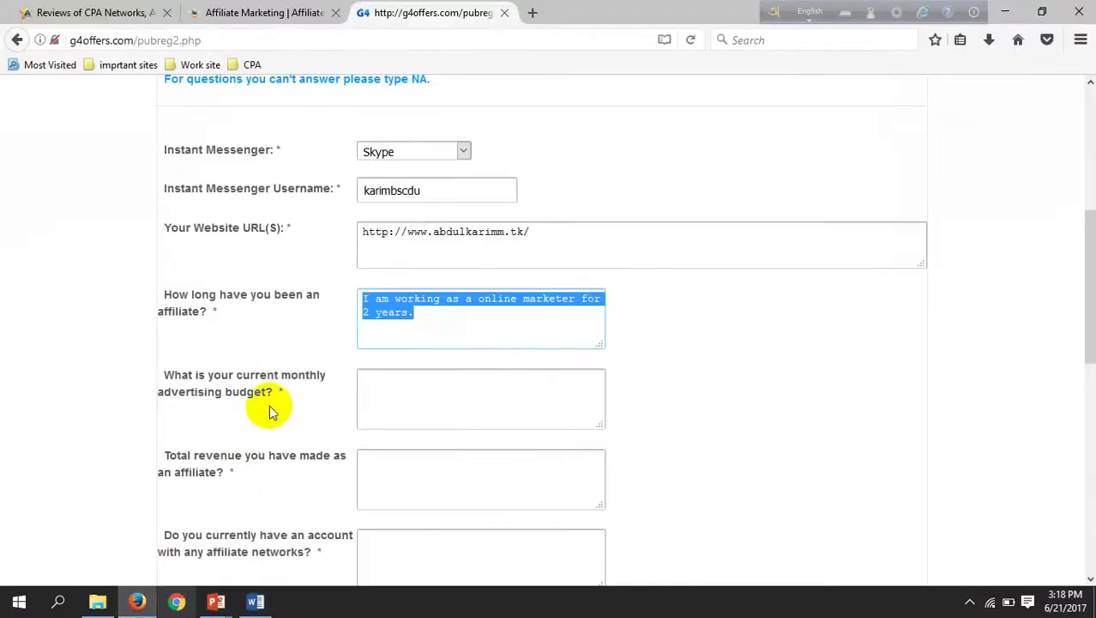
Step: Answer the monthly budget with 'About 1000 dollars.' and select the Total revenue question text
{"action": "left_click", "coordinate": [398, 393]}
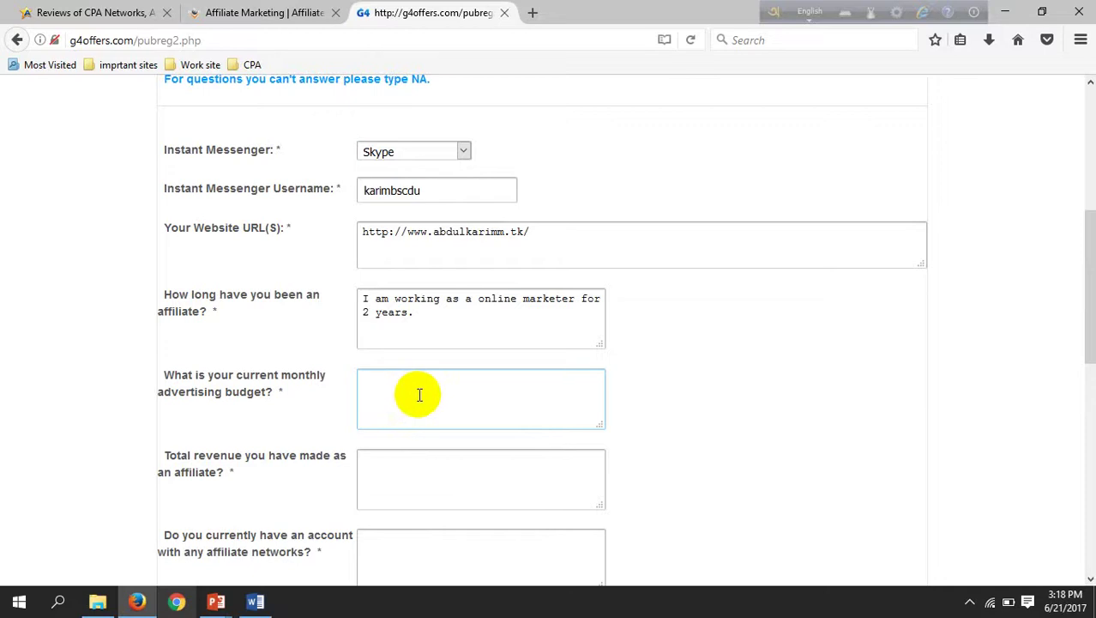
{"action": "type", "text": "About "}
{"action": "type", "text": "100"}
{"action": "type", "text": "0 c"}
{"action": "type", "text": "ollars."}
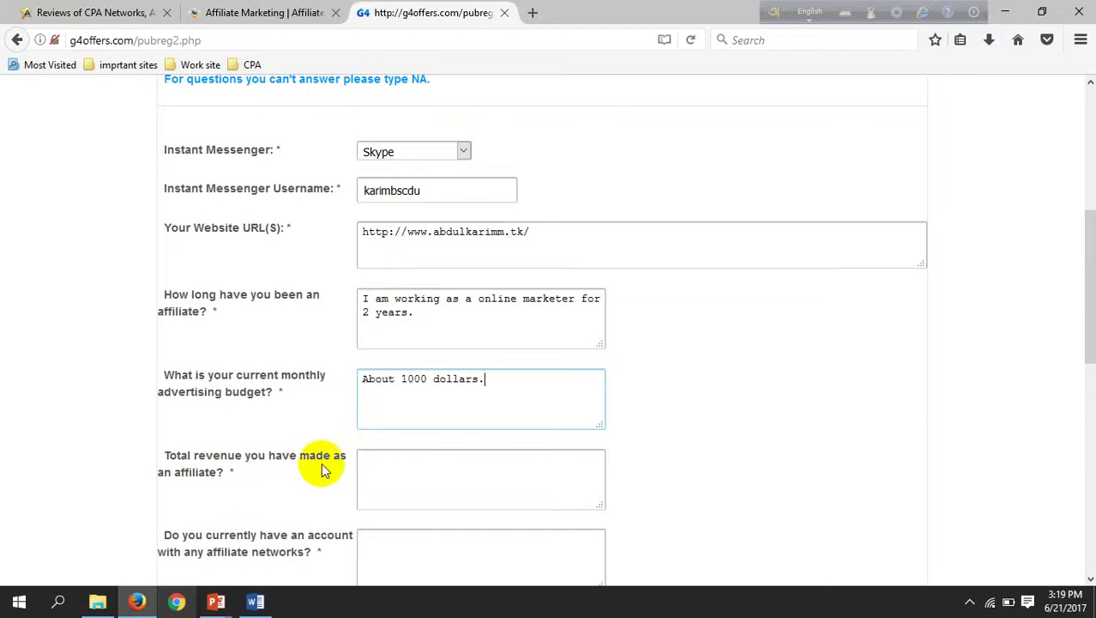
{"action": "left_click", "coordinate": [399, 471]}
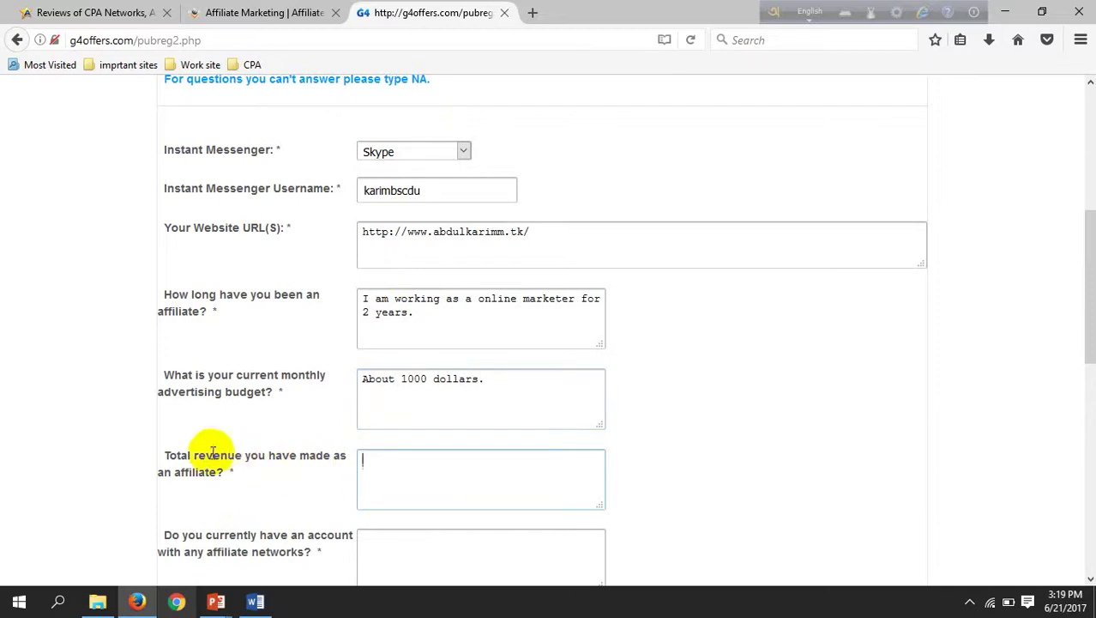
{"action": "mouse_move", "coordinate": [169, 455]}
{"action": "left_mouse_down"}
{"action": "mouse_move", "coordinate": [233, 473]}
{"action": "mouse_move", "coordinate": [167, 453]}
{"action": "left_mouse_up"}
{"action": "key", "text": "ctrl+c"}
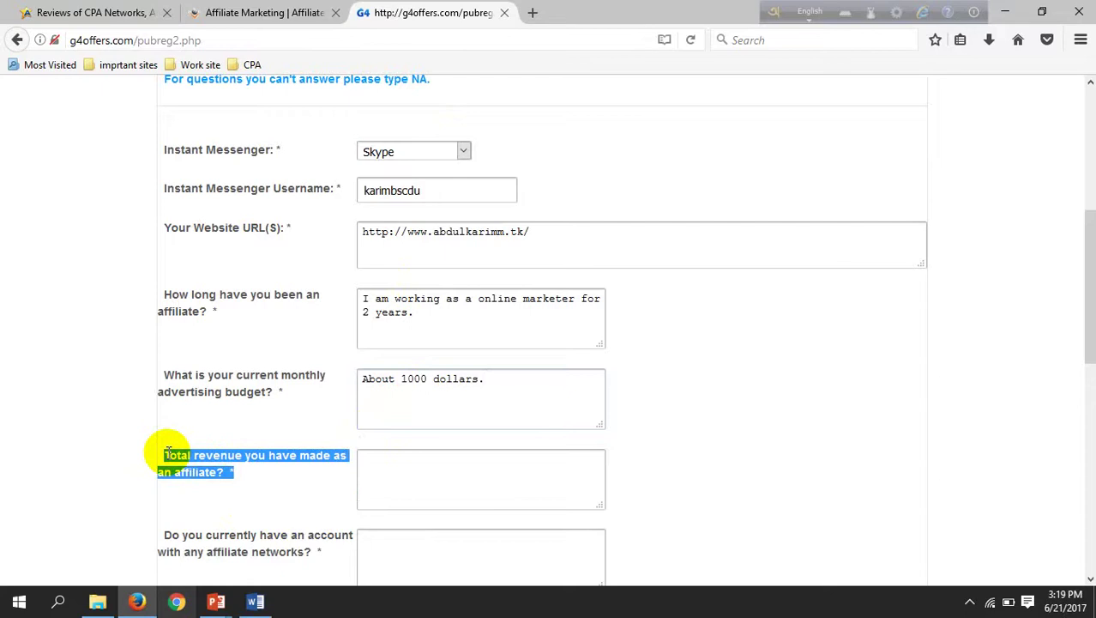
Step: Paste the Total revenue question into Word and answer it 'More than $50000 dollars'
{"action": "left_click", "coordinate": [260, 601]}
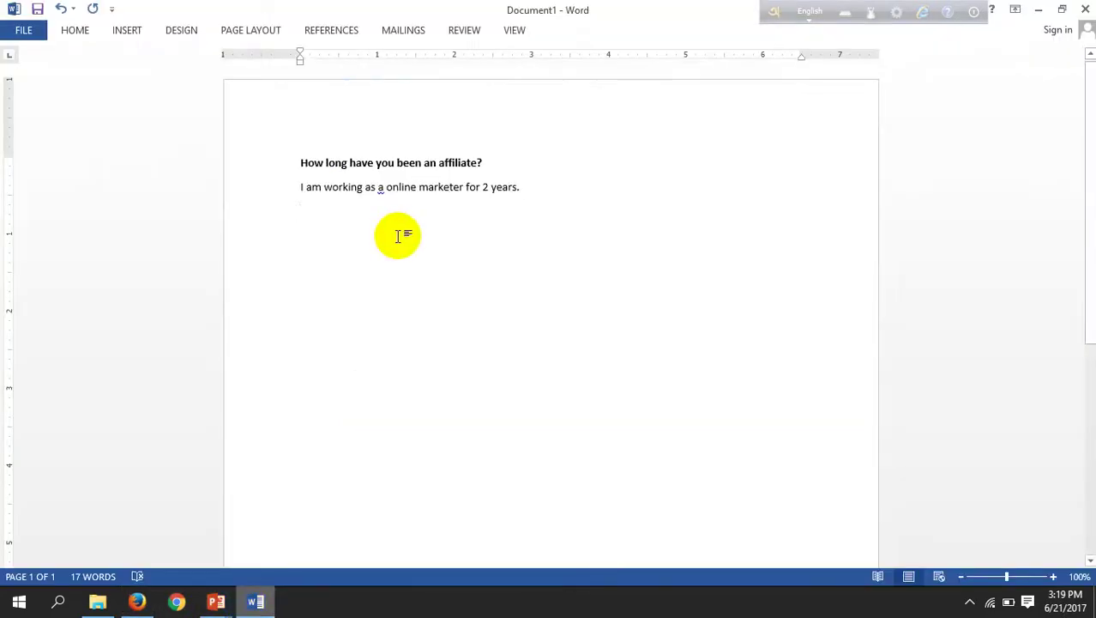
{"action": "key", "text": "ctrl+v"}
{"action": "key", "text": "Return"}
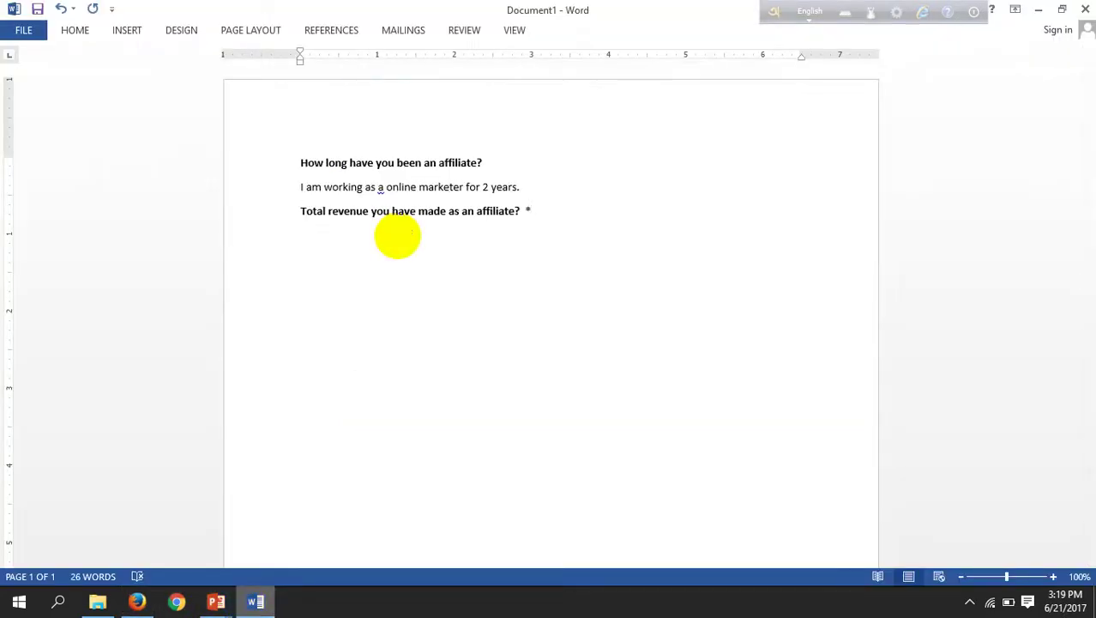
{"action": "type", "text": "More than 50000 dollars"}
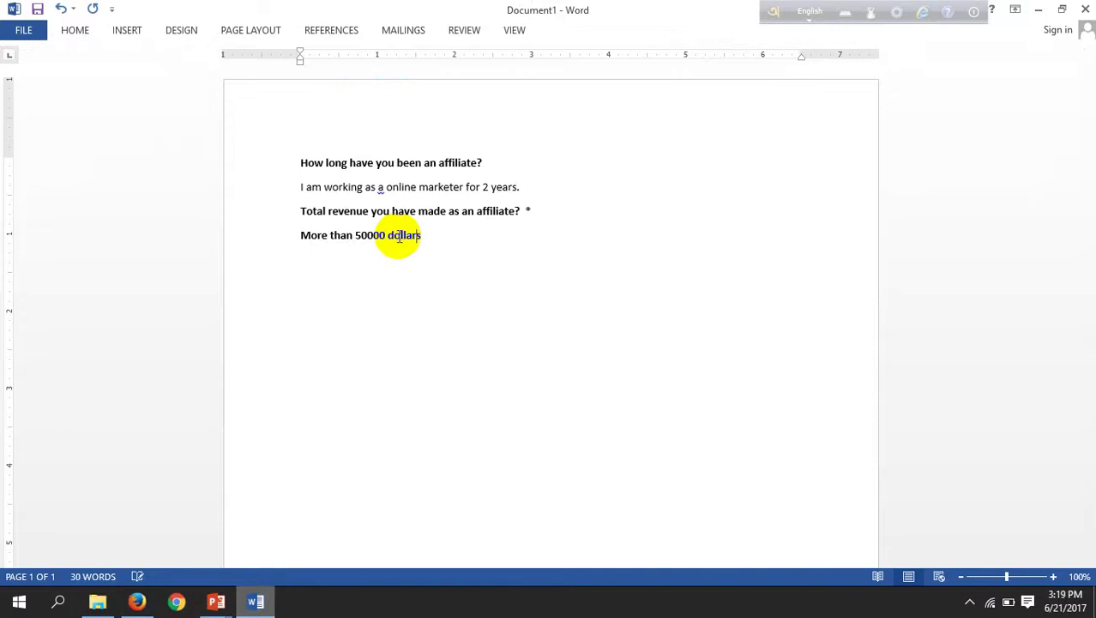
{"action": "key", "text": "Left"}
{"action": "key", "text": "Left"}
{"action": "type", "text": "$"}
Step: Select the 'More than $50000 dollars' line and go to the form's Total revenue field
{"action": "key", "text": "Left"}
{"action": "key", "text": "Left"}
{"action": "key", "text": "Left"}
{"action": "key", "text": "Left"}
{"action": "key", "text": "Left"}
{"action": "key", "text": "ctrl+shift+Right"}
{"action": "key", "text": "ctrl+shift+Right"}
{"action": "key", "text": "ctrl+shift+Right"}
{"action": "key", "text": "ctrl+shift+Right"}
{"action": "key", "text": "ctrl+c"}
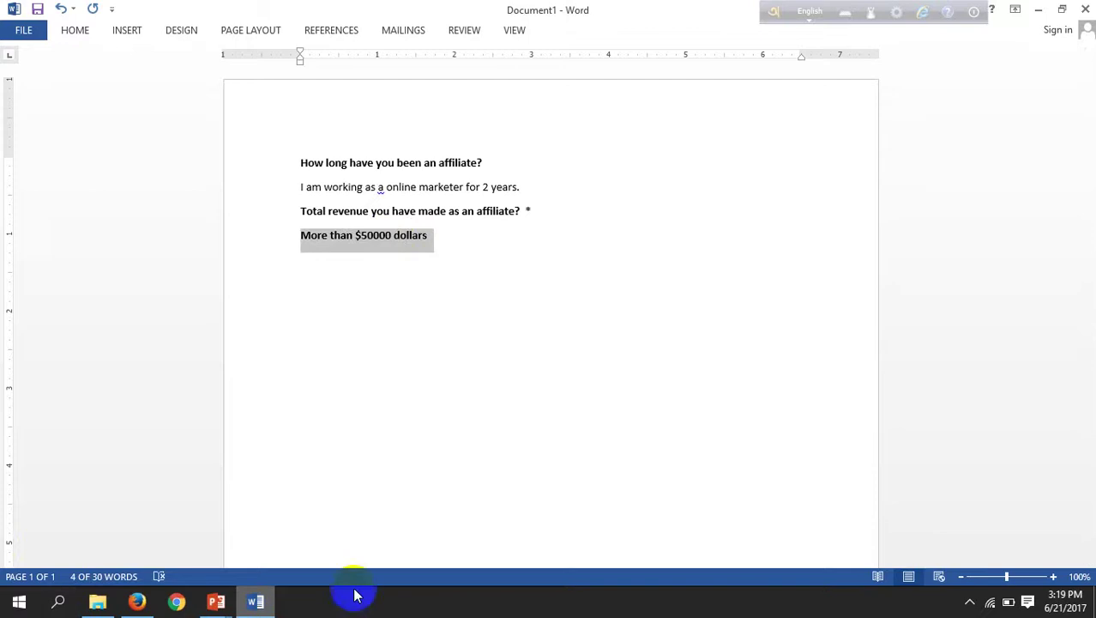
{"action": "left_click", "coordinate": [137, 601]}
{"action": "left_click", "coordinate": [421, 482]}
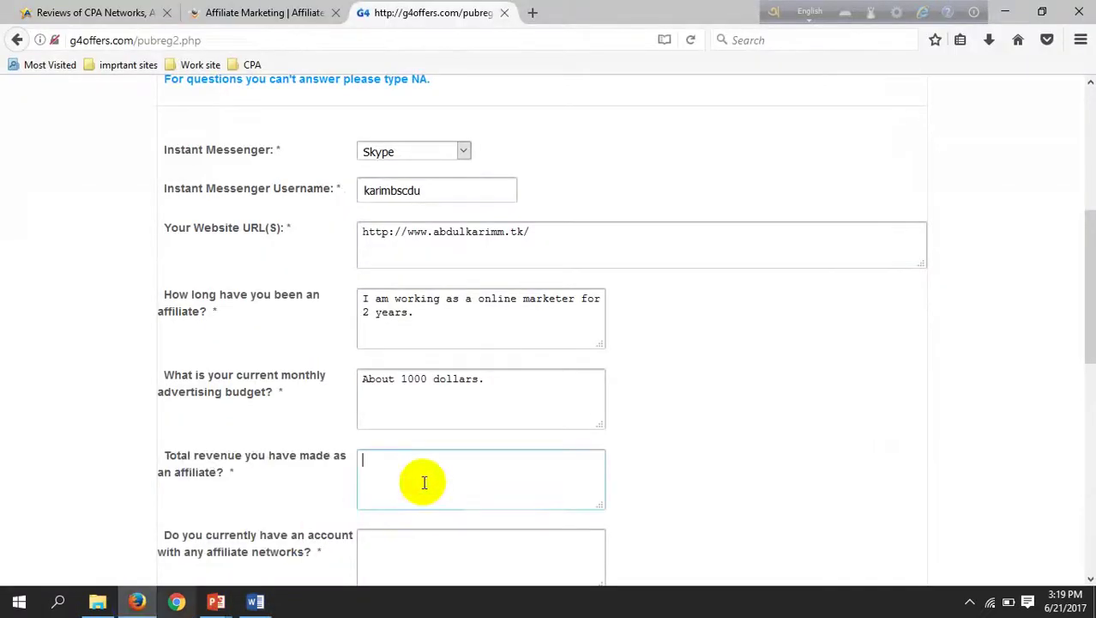
Step: Paste 'More than $50000 dollars' into Total revenue and start the networks answer 'I have an account…'
{"action": "right_click", "coordinate": [421, 480]}
{"action": "left_click", "coordinate": [470, 369]}
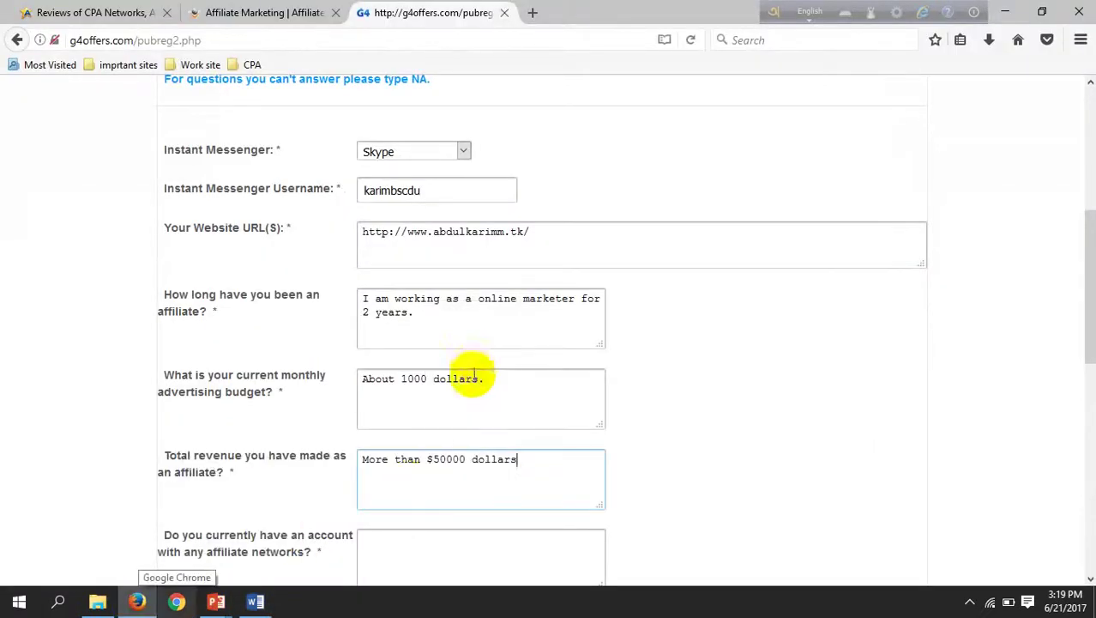
{"action": "scroll", "coordinate": [403, 472], "scroll_direction": "down", "scroll_amount": 2}
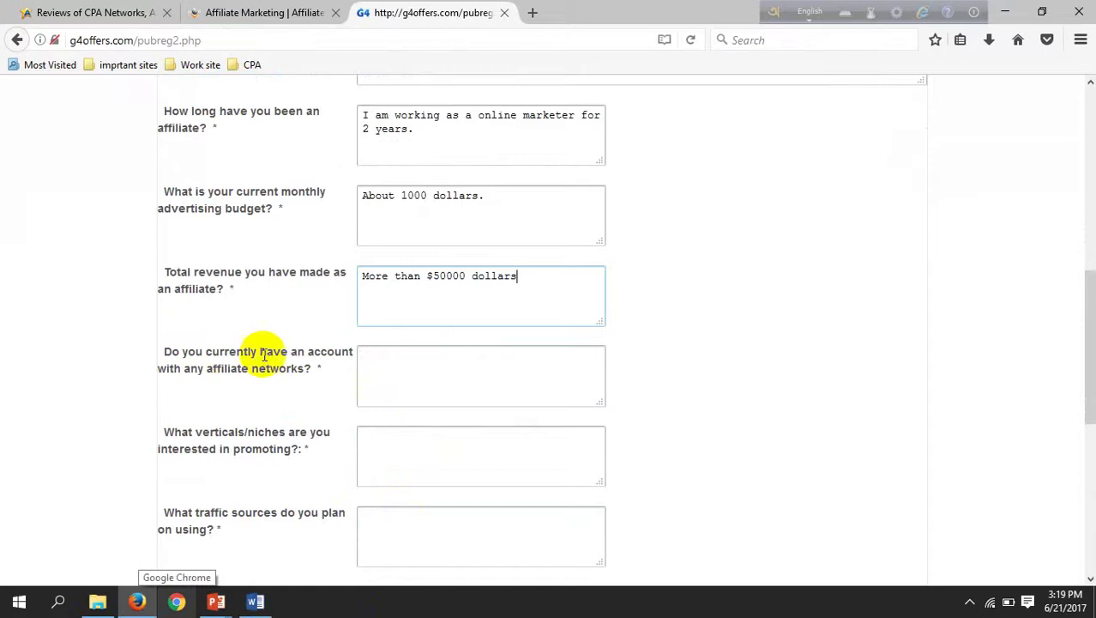
{"action": "left_click", "coordinate": [373, 367]}
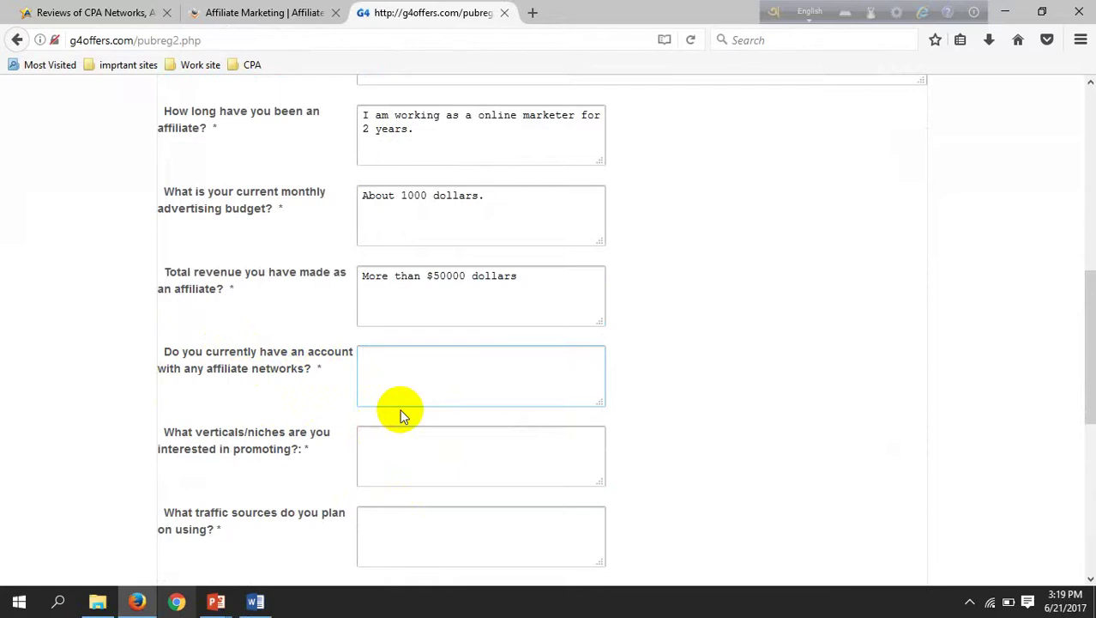
{"action": "type", "text": "I a"}
{"action": "key", "text": "BackSpace"}
{"action": "type", "text": "have an account "}
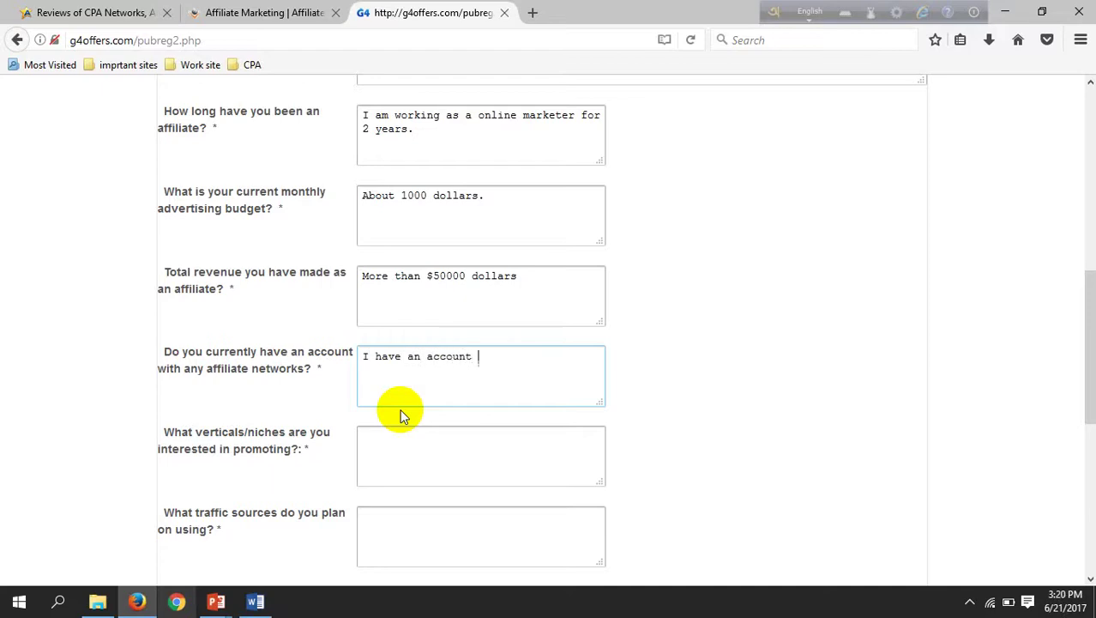
{"action": "type", "text": "in mas"}
{"action": "type", "text": "bounty"}
{"action": "type", "text": " and "}
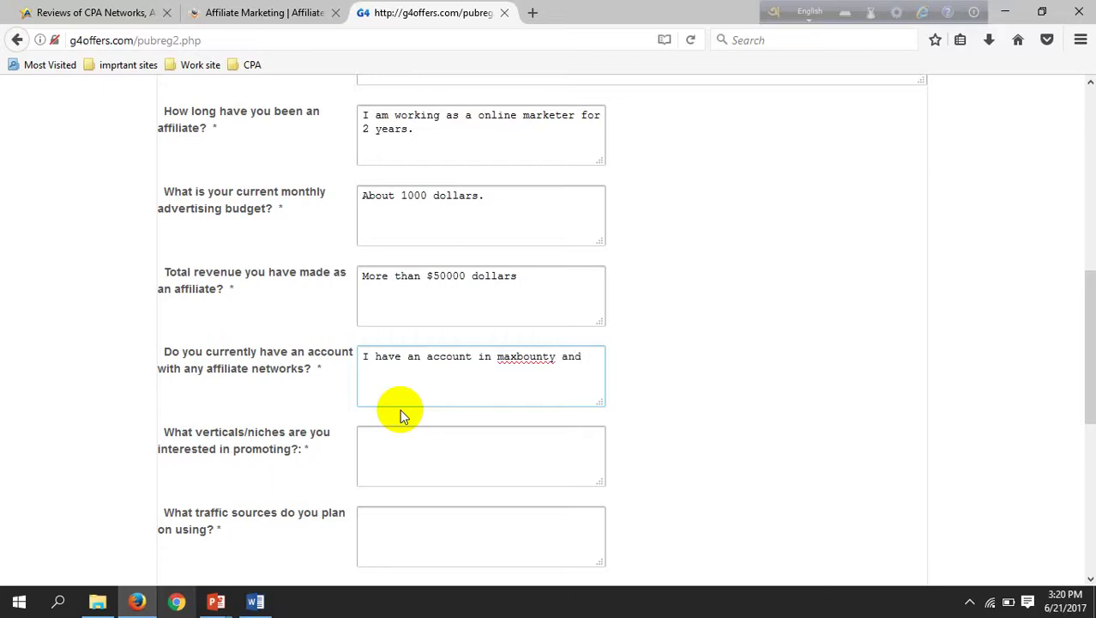
{"action": "type", "text": "Ca"}
Step: Finish the networks answer as 'I have an account in maxbounty and CPA grip', correcting CPa to CPA
{"action": "key", "text": "BackSpace"}
{"action": "type", "text": "Pa grip"}
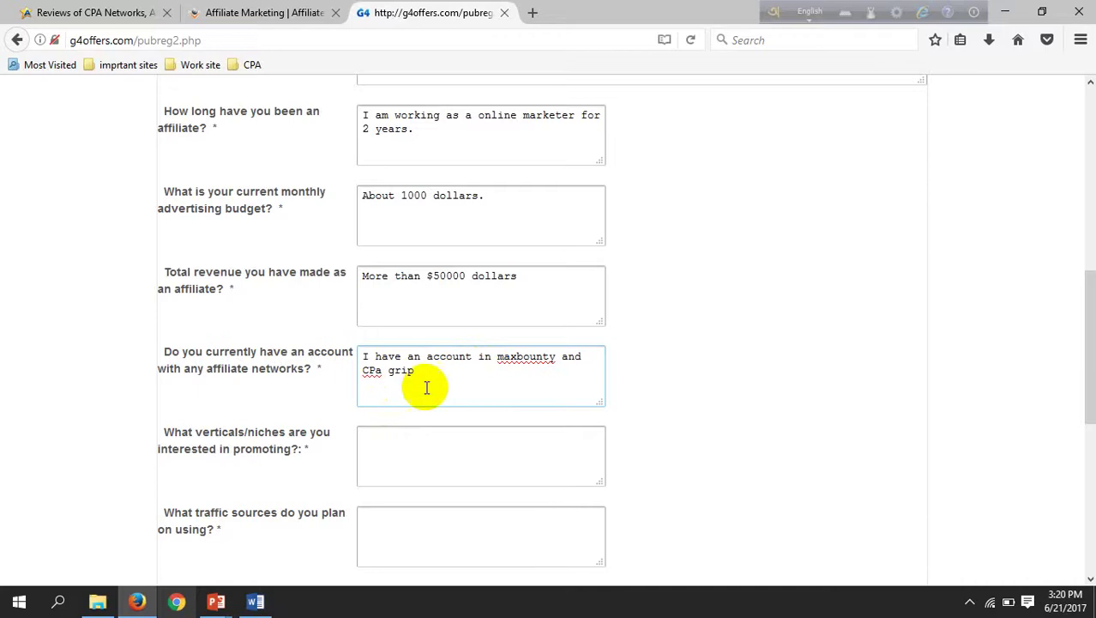
{"action": "left_click", "coordinate": [383, 372]}
{"action": "key", "text": "BackSpace"}
{"action": "type", "text": "A"}
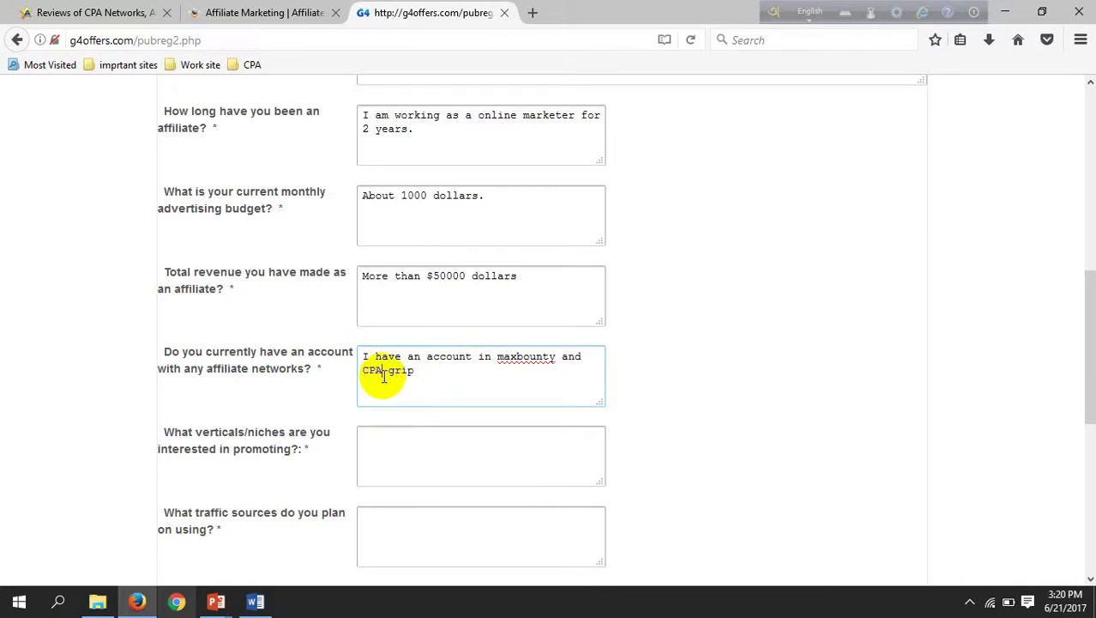
Step: Copy the affiliate networks answer into a new paragraph of the Word notes
{"action": "left_click_drag", "start_coordinate": [465, 379], "coordinate": [356, 359]}
{"action": "key", "text": "ctrl+c"}
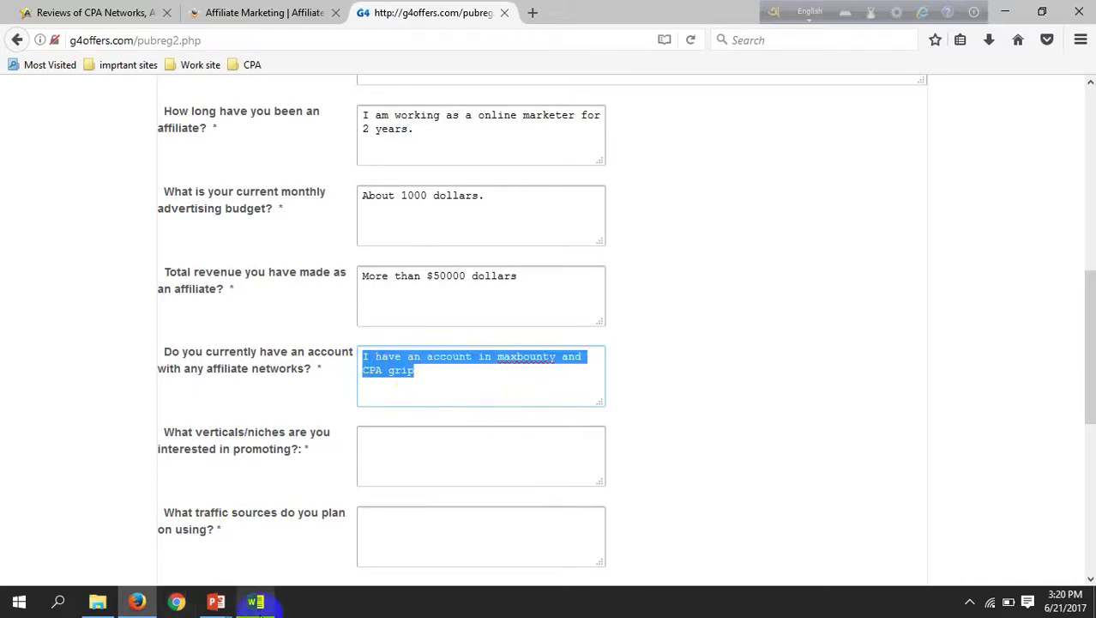
{"action": "left_click", "coordinate": [139, 602]}
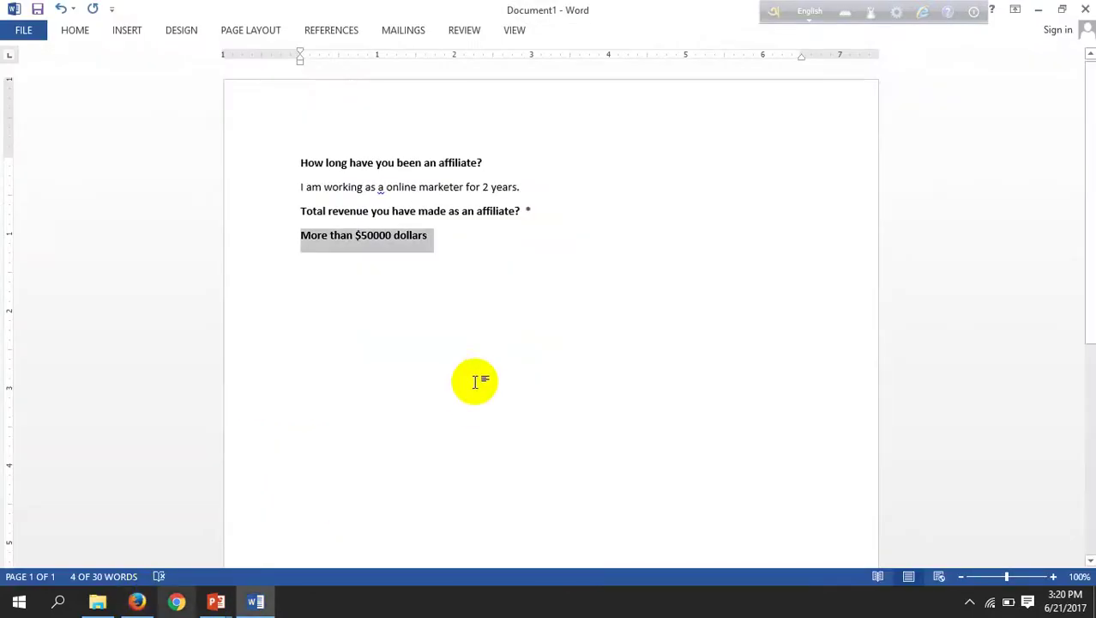
{"action": "left_click", "coordinate": [474, 248]}
{"action": "key", "text": "Return"}
{"action": "key", "text": "ctrl+v"}
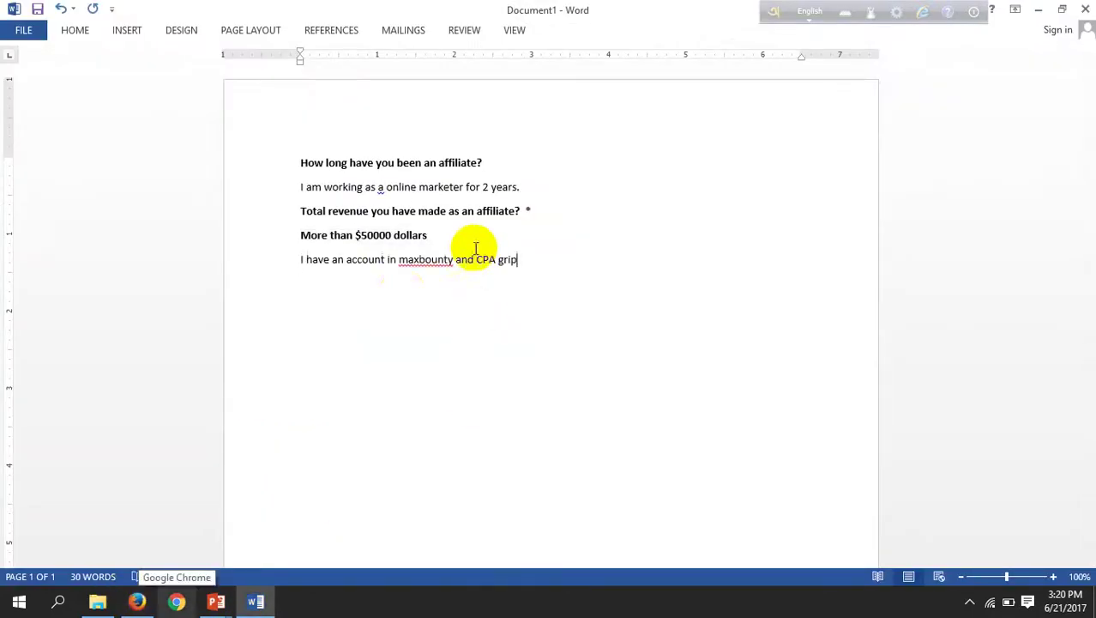
{"action": "left_click", "coordinate": [137, 602]}
{"action": "left_click", "coordinate": [383, 441]}
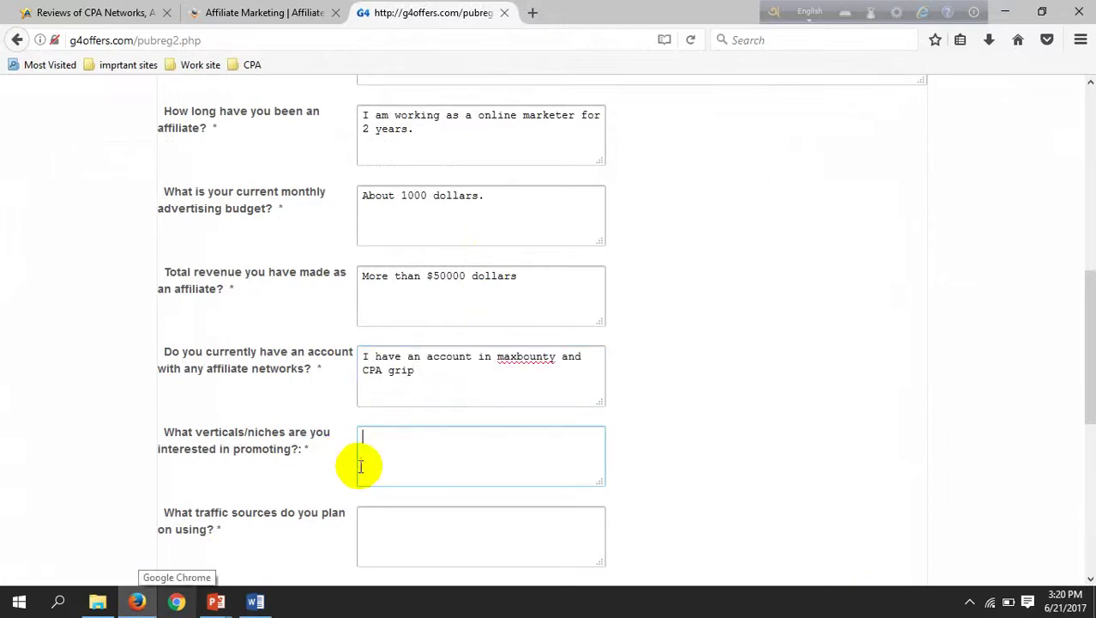
Step: Complete the verticals answer so it reads 'Health, Technology'
{"action": "type", "text": "H"}
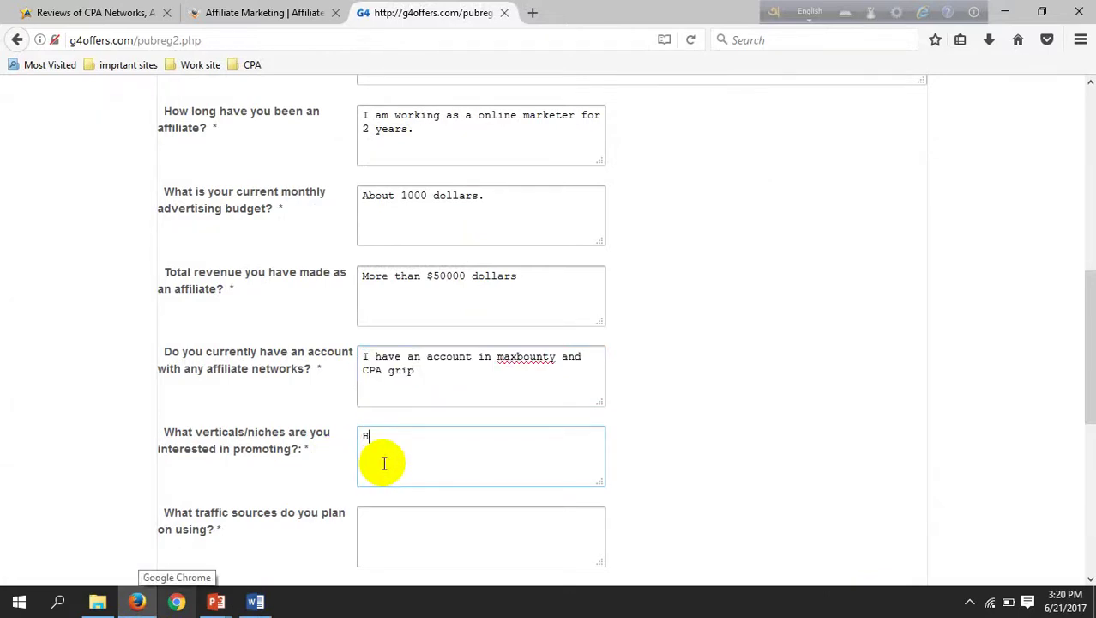
{"action": "type", "text": "eal"}
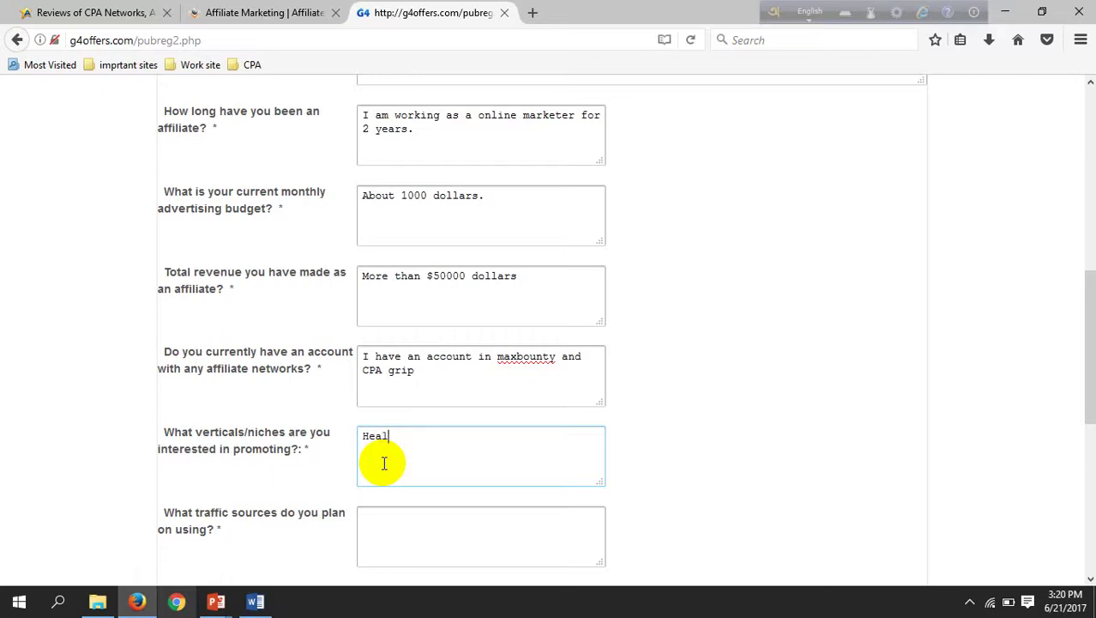
{"action": "type", "text": "th, Technology"}
{"action": "scroll", "coordinate": [244, 499], "scroll_direction": "down", "scroll_amount": 2}
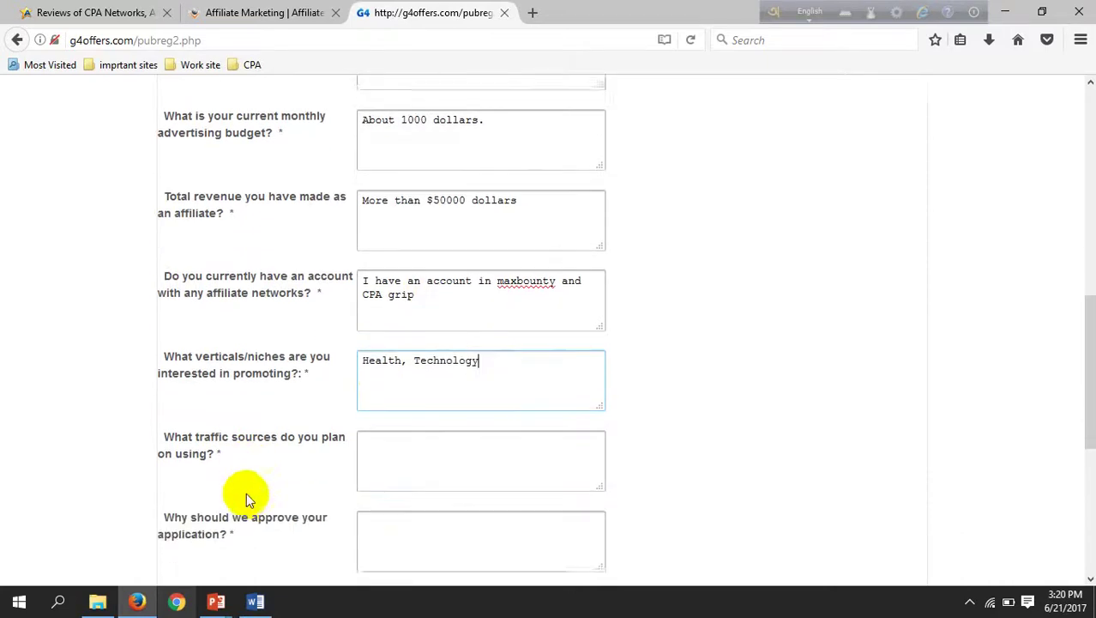
Step: Answer traffic sources with 'I would like marketing in social media like facebook, pinterest, goole plus etc'
{"action": "left_click", "coordinate": [372, 440]}
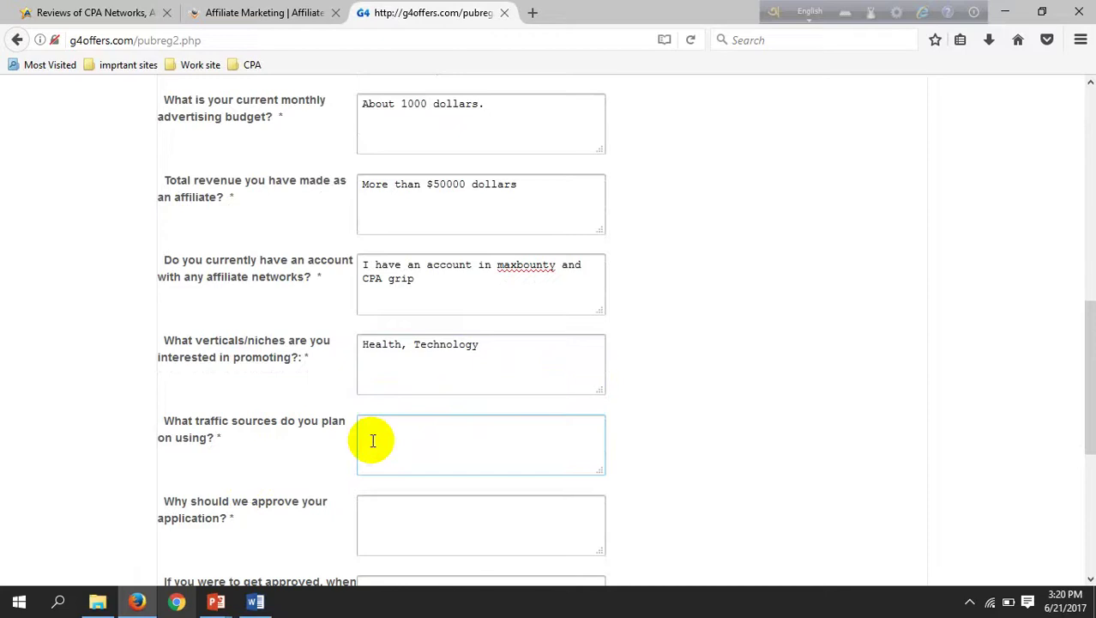
{"action": "type", "text": "I would like matrke"}
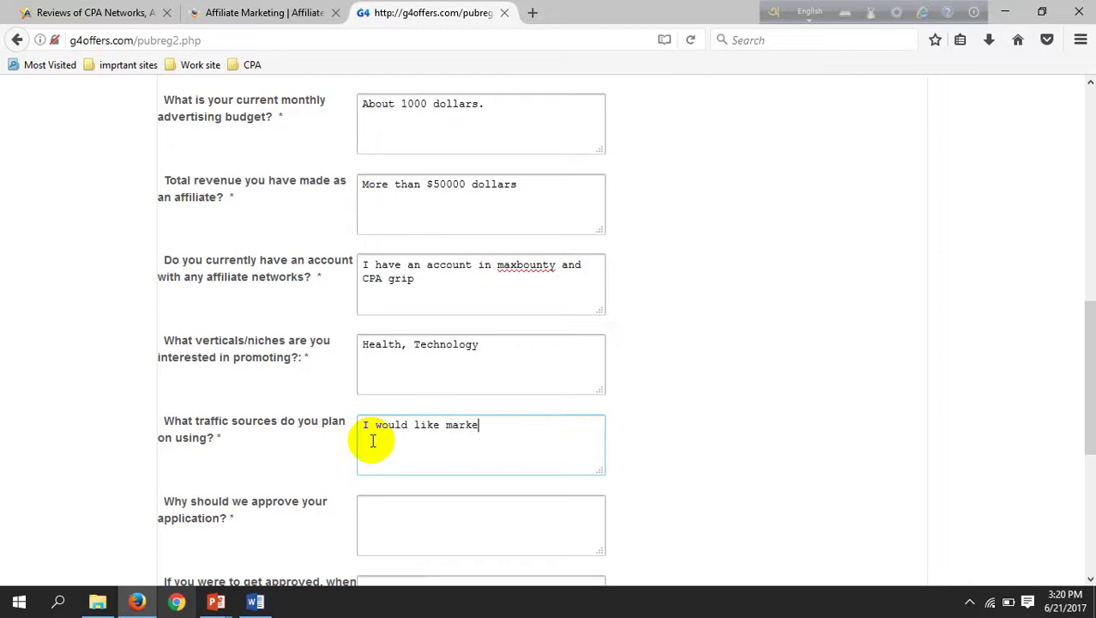
{"action": "type", "text": "ting in social medi"}
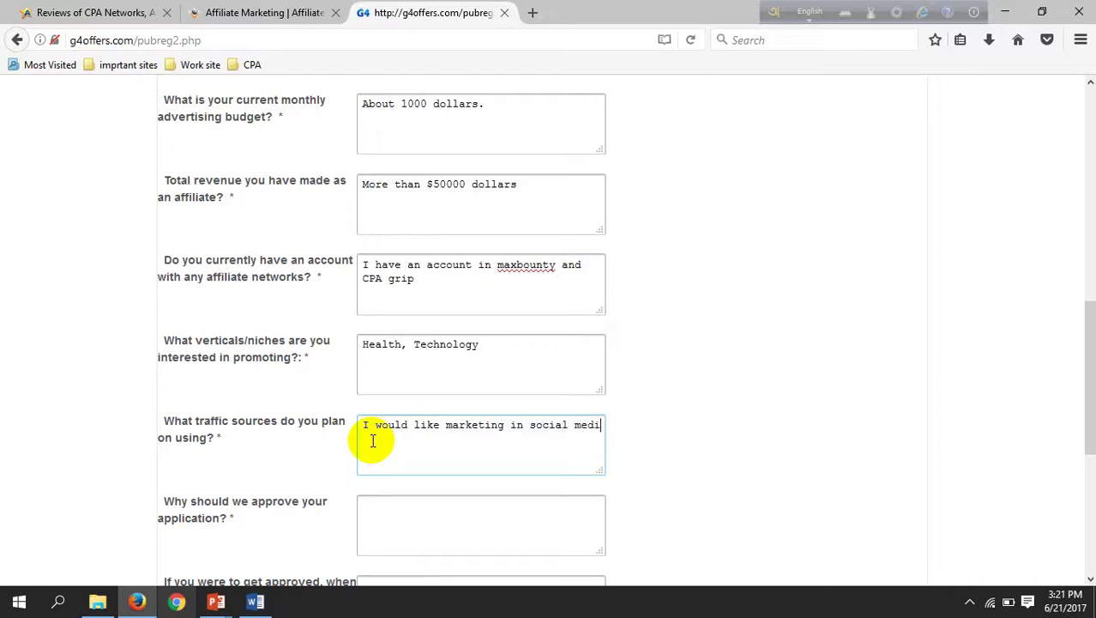
{"action": "type", "text": "a like facebokk"}
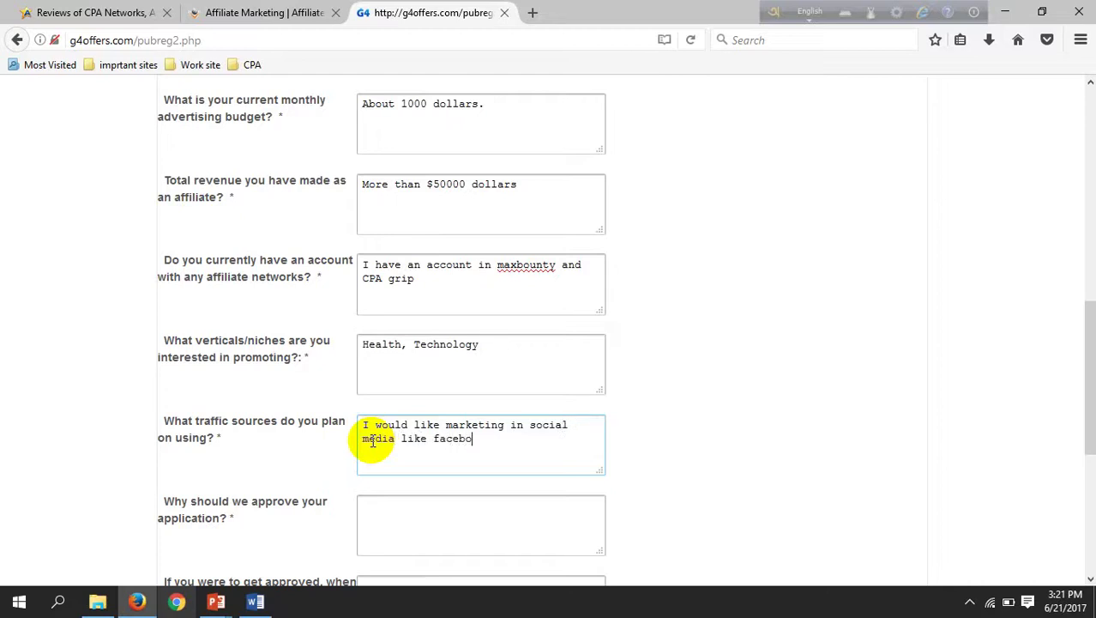
{"action": "key", "text": "BackSpace"}
{"action": "type", "text": "ok"}
{"action": "key", "text": "BackSpace"}
{"action": "key", "text": "BackSpace"}
{"action": "type", "text": "ok, pinterse"}
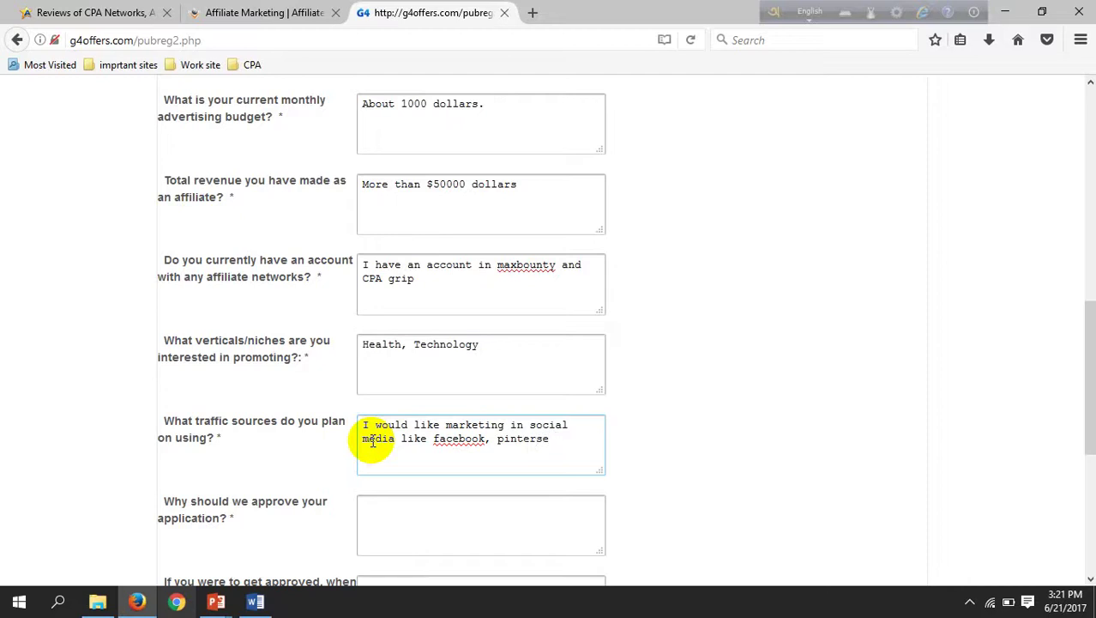
{"action": "key", "text": "BackSpace"}
{"action": "key", "text": "BackSpace"}
{"action": "type", "text": "rs"}
{"action": "key", "text": "BackSpace"}
{"action": "type", "text": "est, goole plus r"}
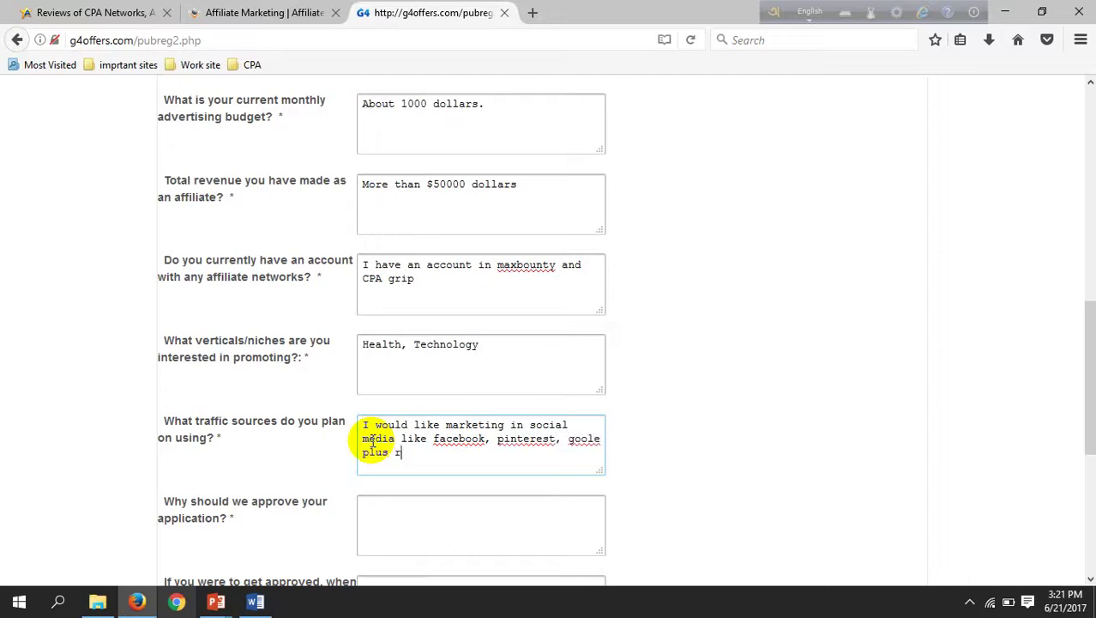
{"action": "key", "text": "BackSpace"}
{"action": "type", "text": "etc."}
{"action": "scroll", "coordinate": [243, 508], "scroll_direction": "down", "scroll_amount": 1}
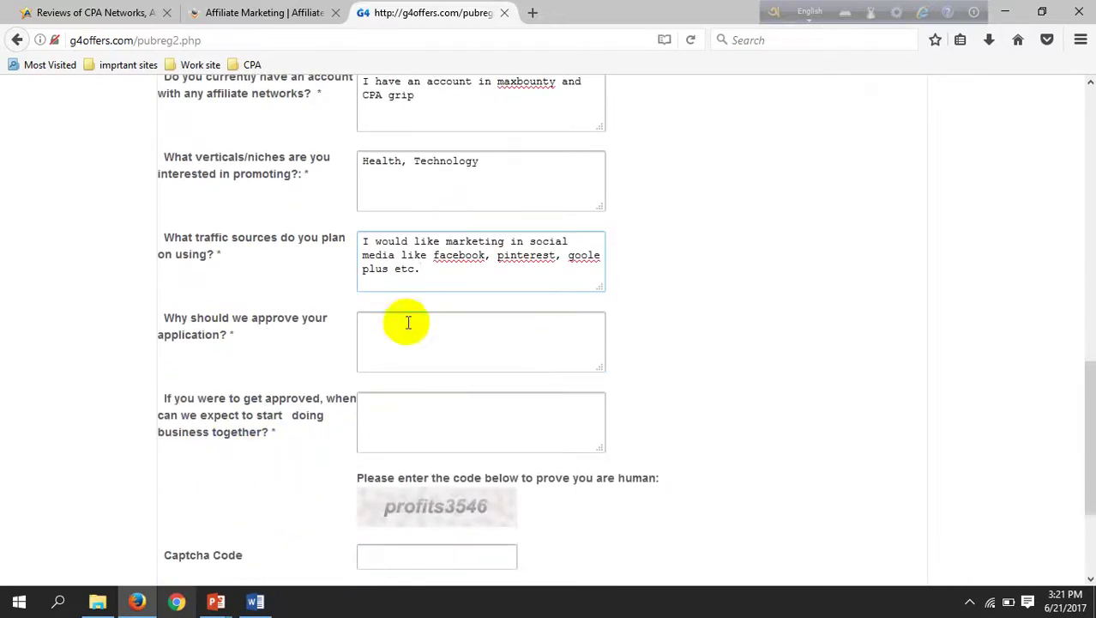
Step: Answer the approval question with 'You must approve my application because i am a experienced marketter.'
{"action": "left_click", "coordinate": [405, 322]}
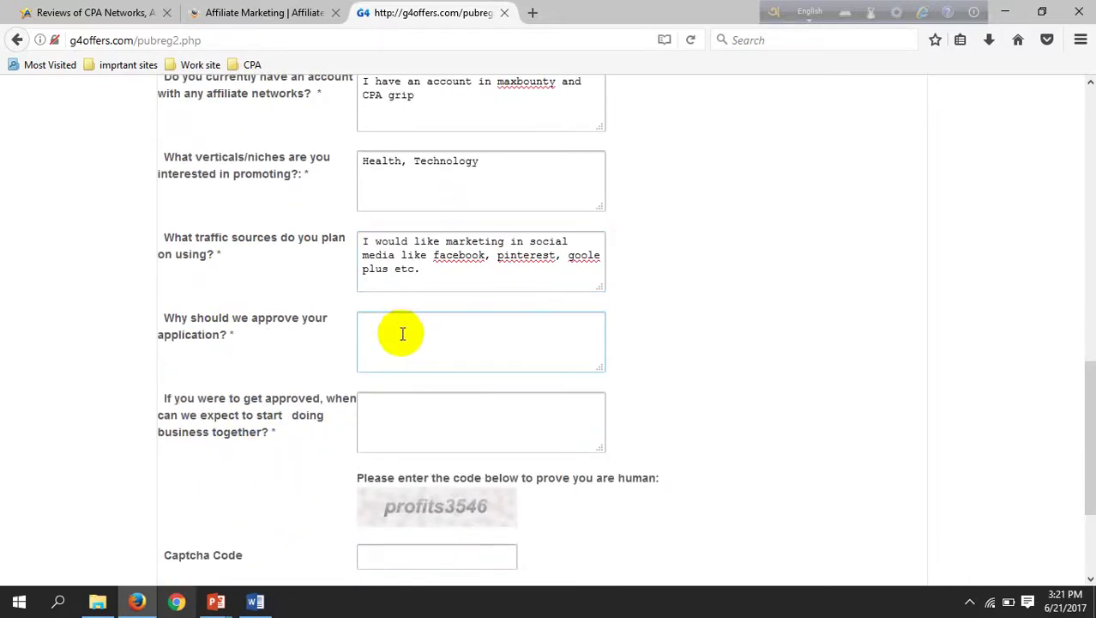
{"action": "type", "text": "You must approve m"}
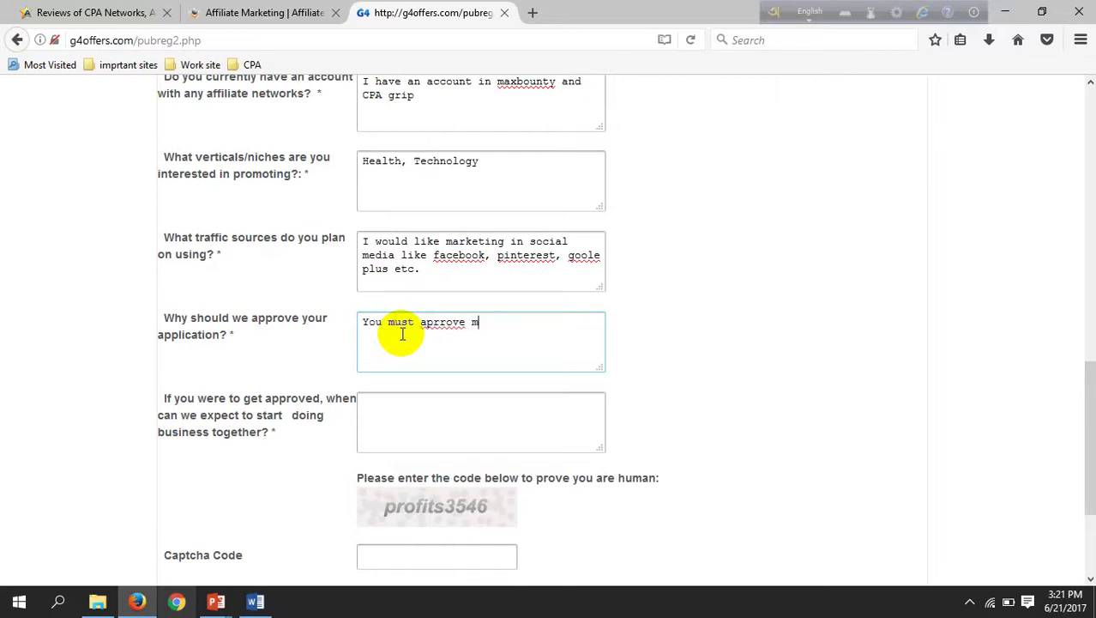
{"action": "type", "text": "ny applic"}
{"action": "type", "text": "ation b"}
{"action": "type", "text": "eacu"}
{"action": "key", "text": "BackSpace"}
{"action": "type", "text": "ause i a"}
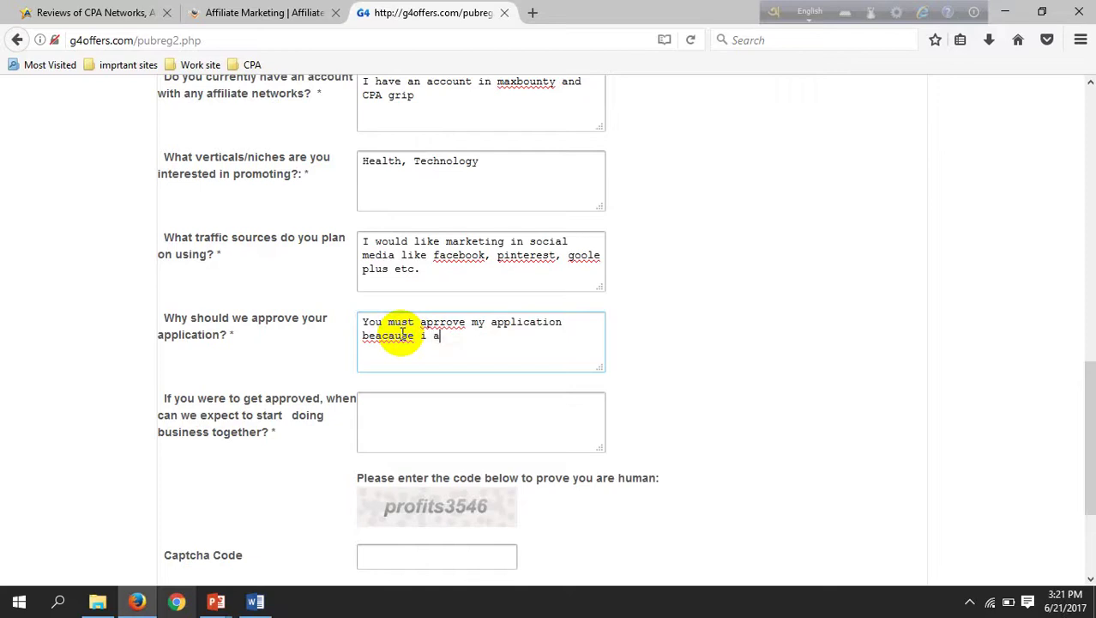
{"action": "type", "text": "m a experienced market"}
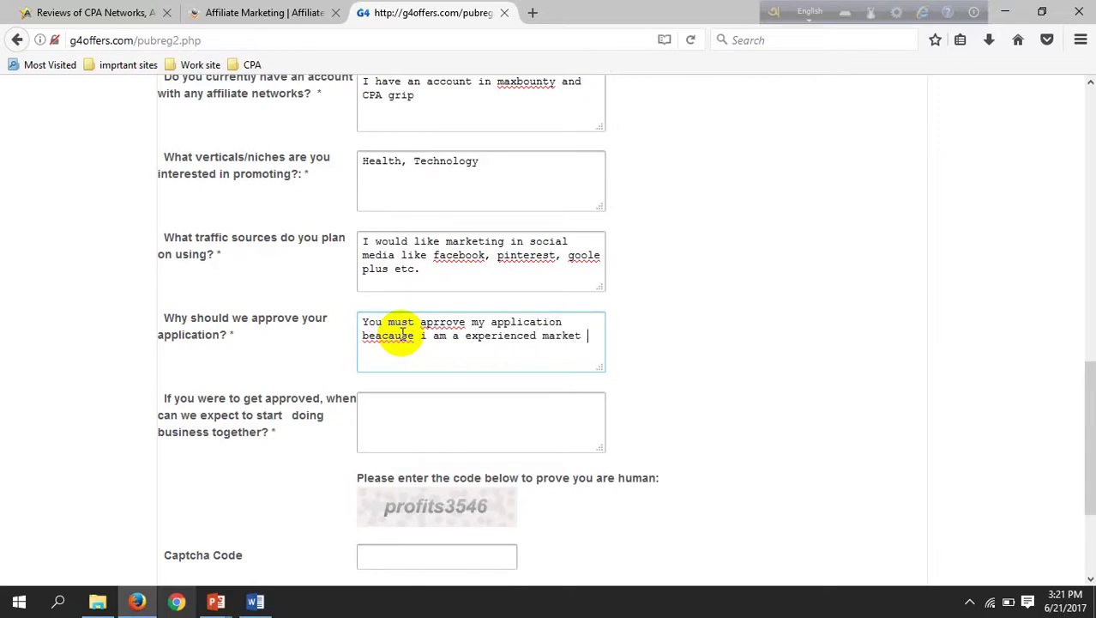
{"action": "type", "text": "ter."}
{"action": "key", "text": "Left"}
{"action": "key", "text": "Left"}
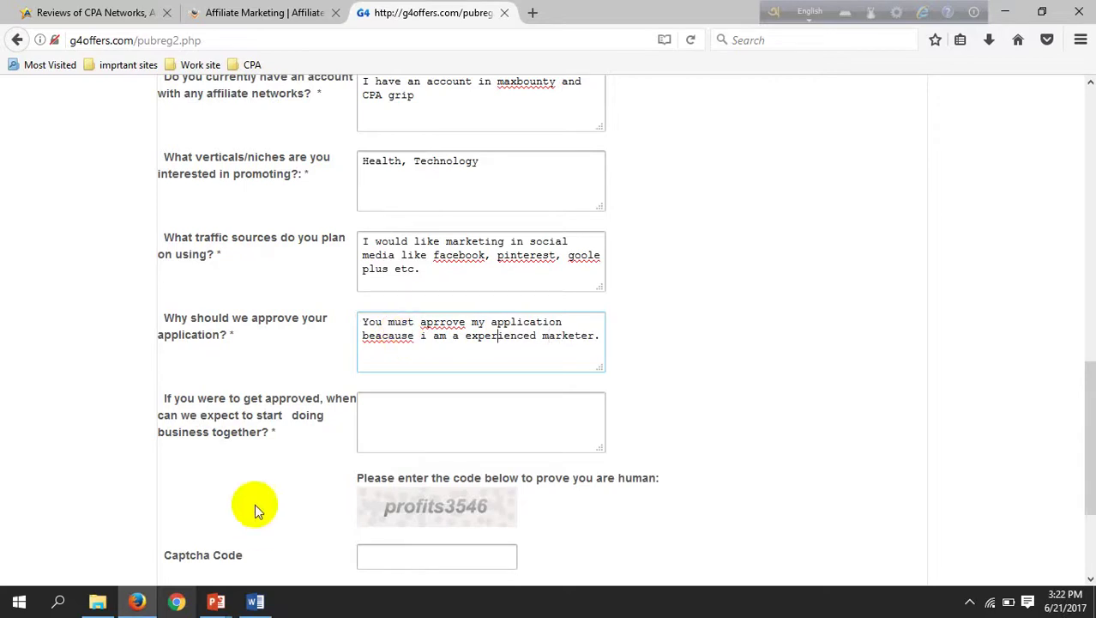
Step: Answer the business start question with 'within 2 weeks.' and enter the displayed captcha code
{"action": "left_click", "coordinate": [399, 431]}
{"action": "scroll", "coordinate": [399, 429], "scroll_direction": "down", "scroll_amount": 2}
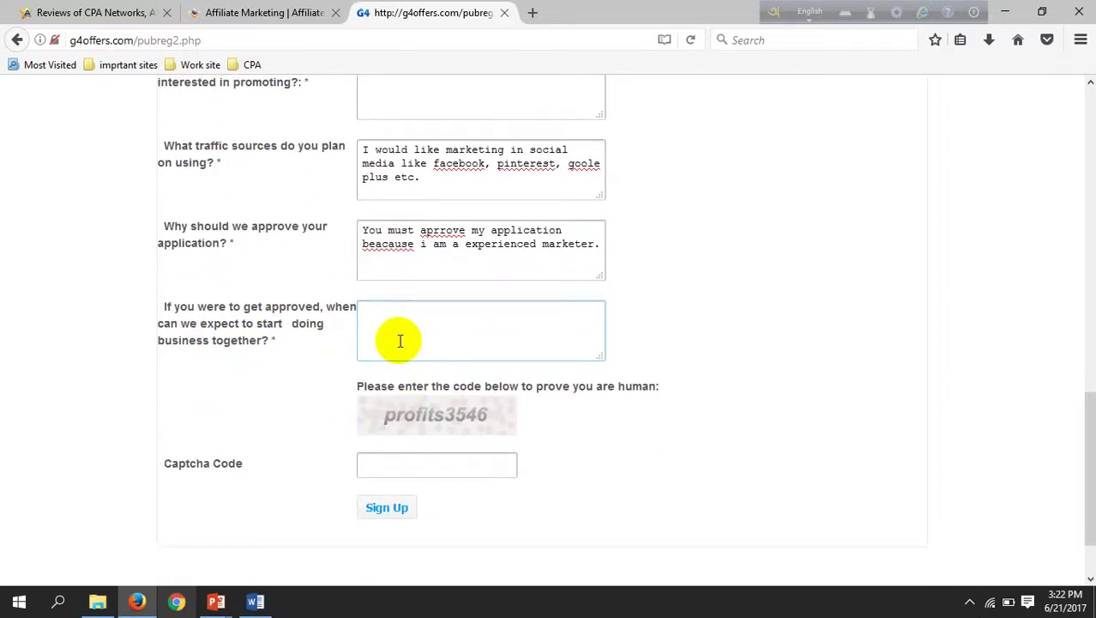
{"action": "type", "text": "withinh"}
{"action": "key", "text": "BackSpace"}
{"action": "type", "text": "2 weeks."}
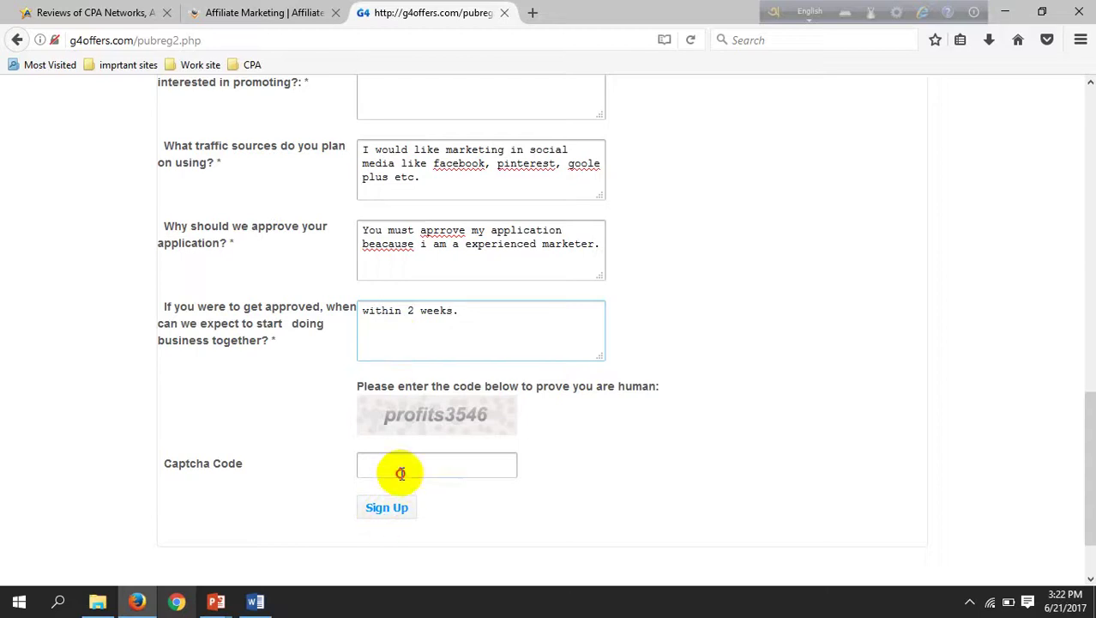
{"action": "left_click", "coordinate": [402, 472]}
{"action": "type", "text": "pro"}
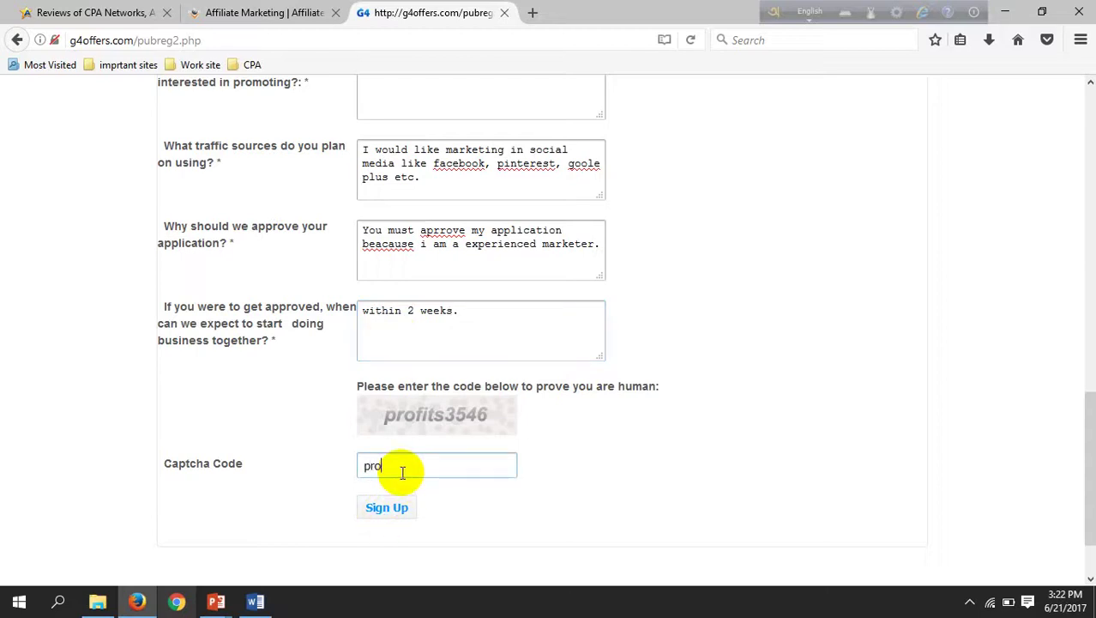
{"action": "type", "text": "fits3546"}
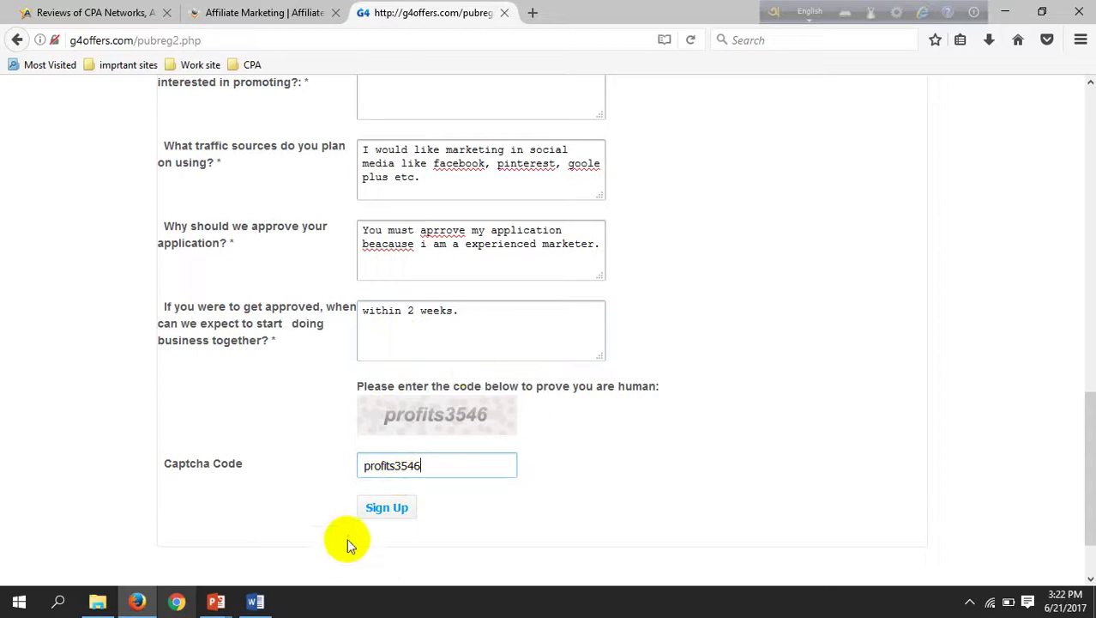
Step: Submit the sign-up application and review the resulting Confirmation page
{"action": "left_click", "coordinate": [397, 508]}
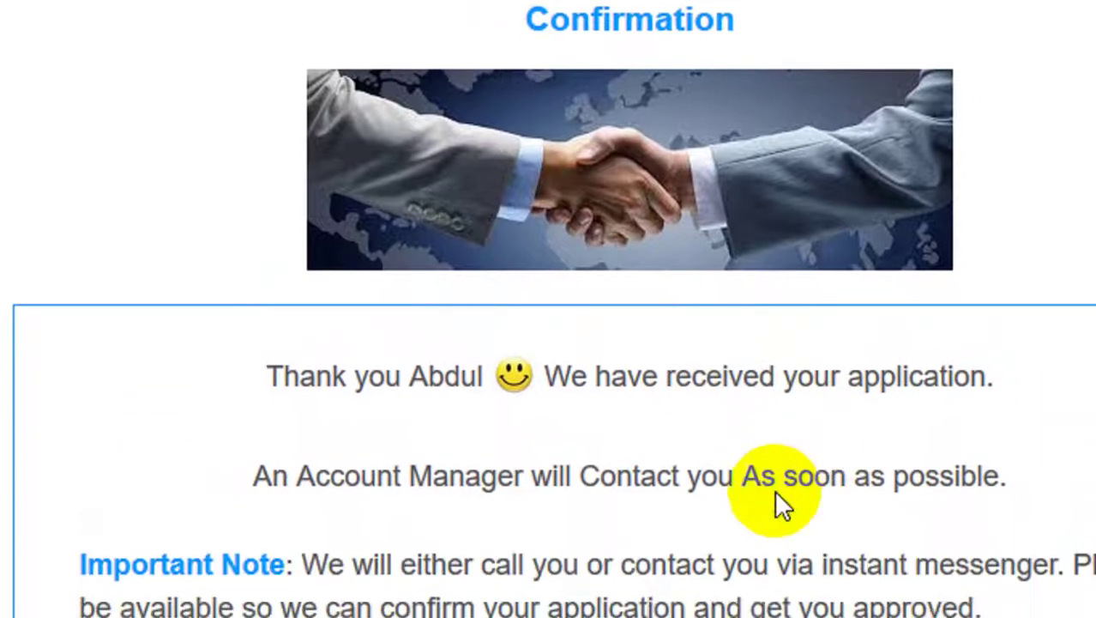
{"action": "scroll", "coordinate": [661, 347], "scroll_direction": "down", "scroll_amount": 3}
{"action": "scroll", "coordinate": [831, 238], "scroll_direction": "down", "scroll_amount": 3}
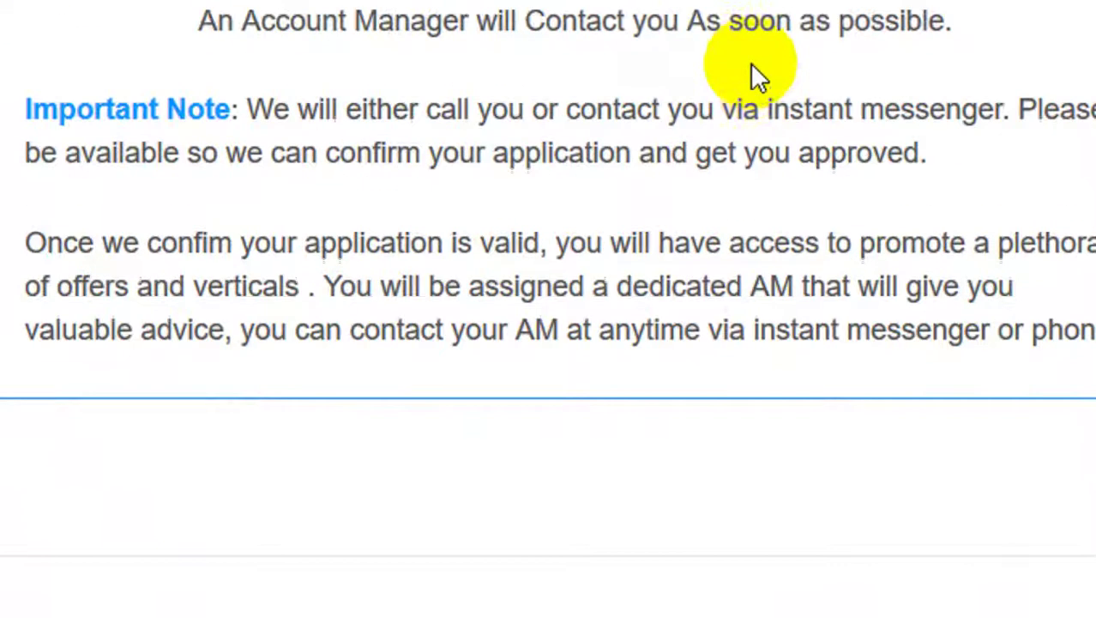
{"action": "scroll", "coordinate": [647, 261], "scroll_direction": "up", "scroll_amount": 5}
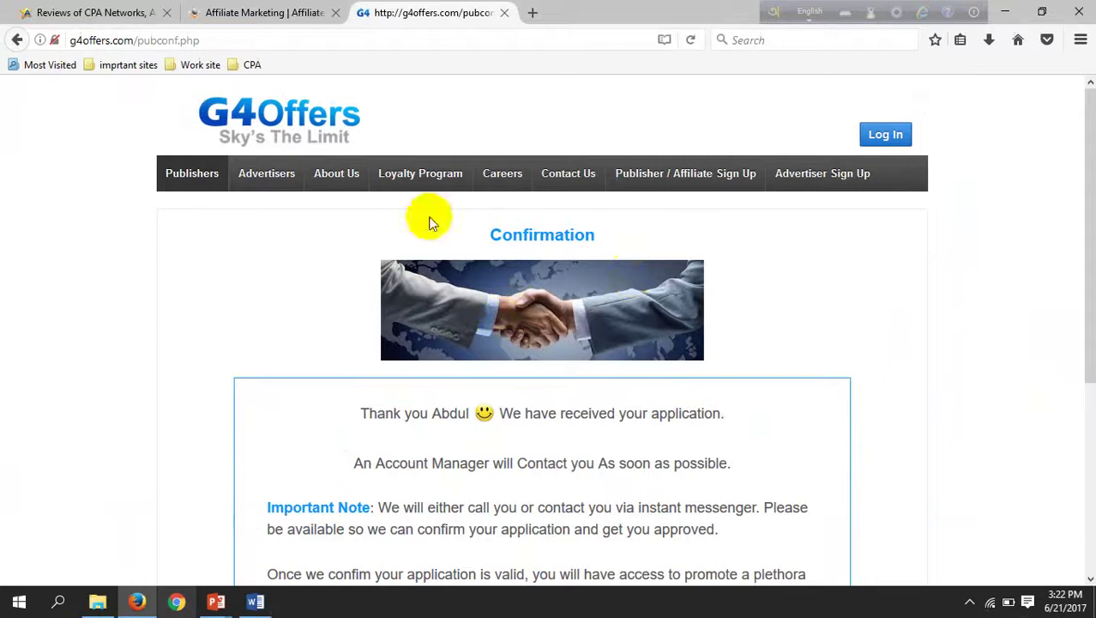
Step: Check the Gmail inbox in a new tab, then return to the G4Offers confirmation page
{"action": "left_click", "coordinate": [533, 12]}
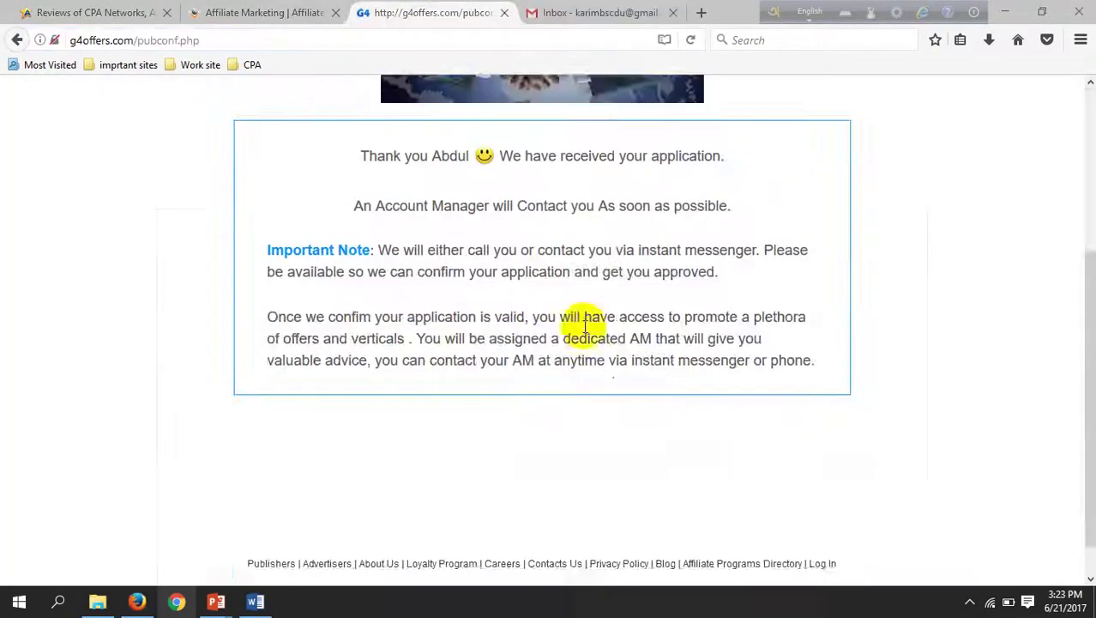
{"action": "scroll", "coordinate": [583, 318], "scroll_direction": "up", "scroll_amount": 3}
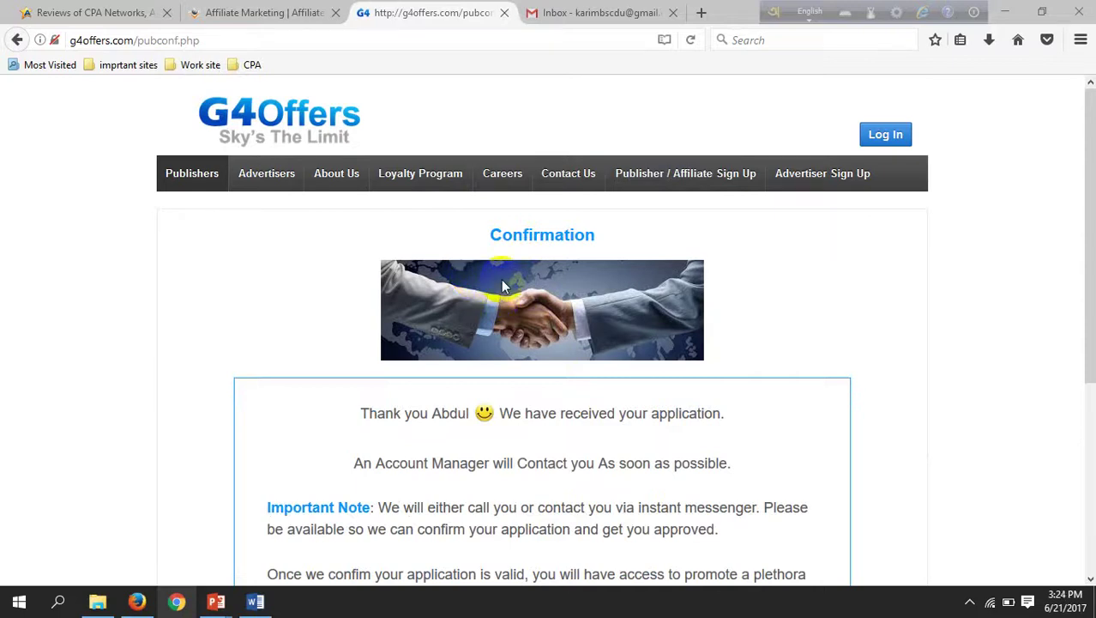
{"action": "scroll", "coordinate": [484, 295], "scroll_direction": "down", "scroll_amount": 3}
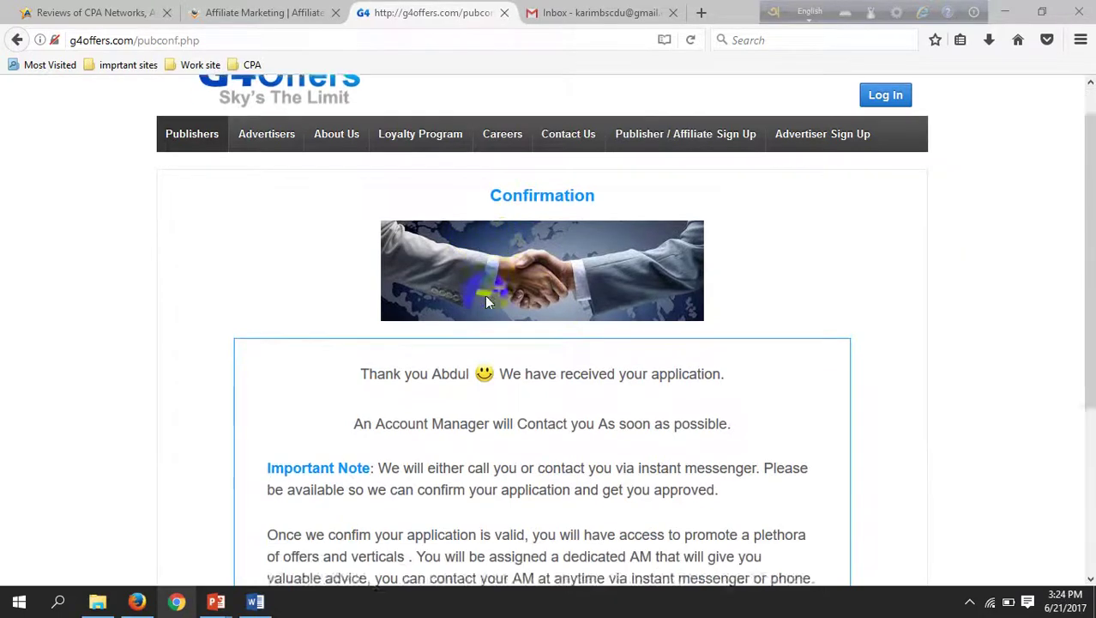
{"action": "scroll", "coordinate": [482, 305], "scroll_direction": "up", "scroll_amount": 3}
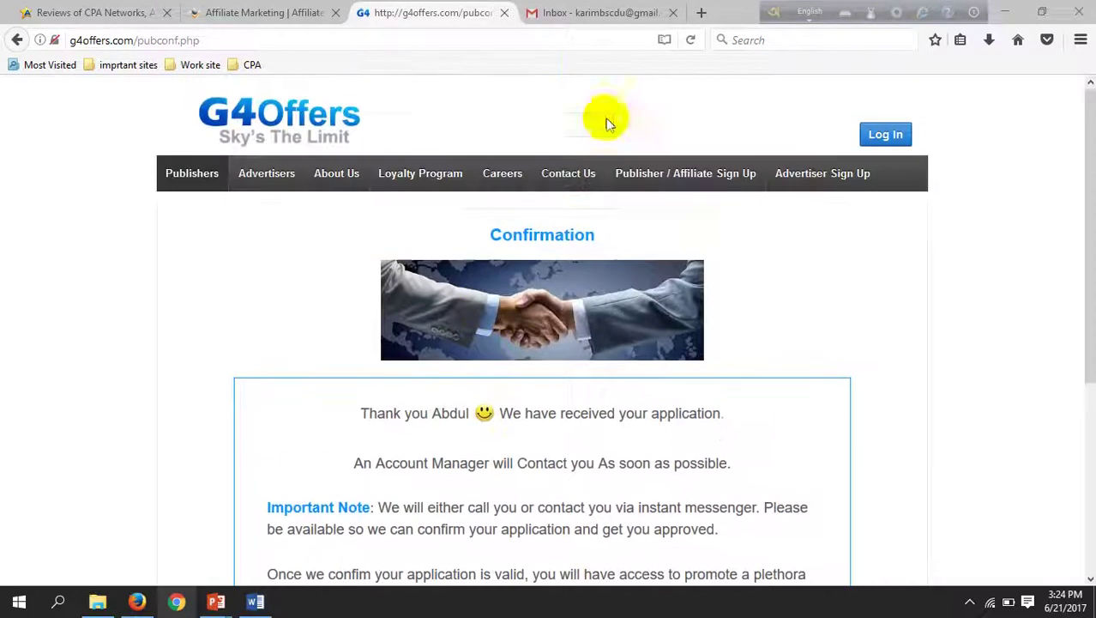
{"action": "left_click", "coordinate": [583, 16]}
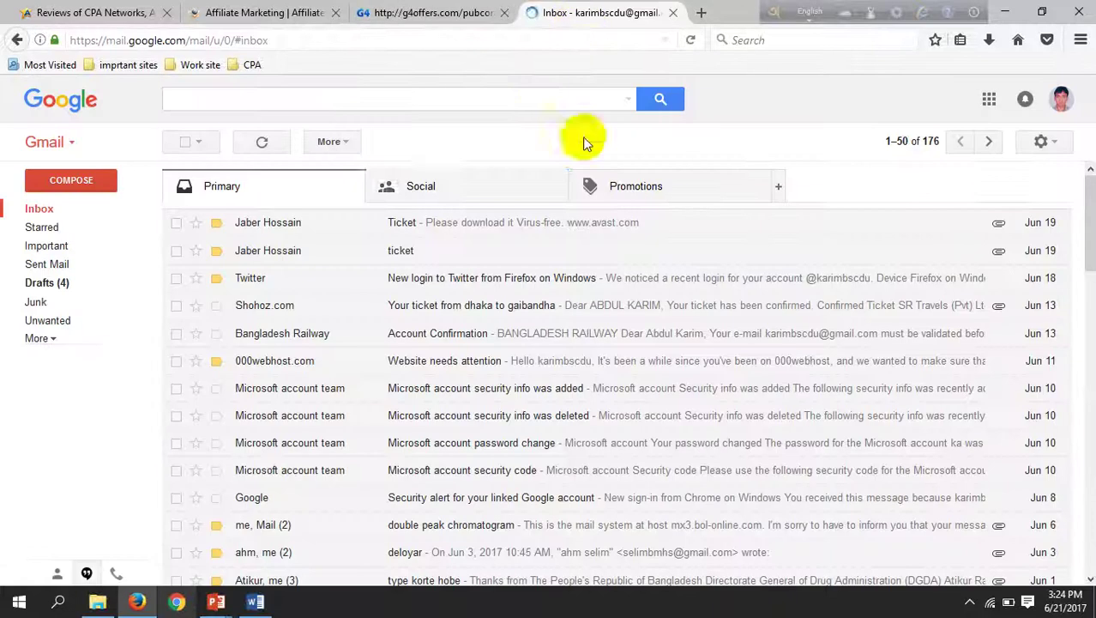
{"action": "left_click", "coordinate": [457, 13]}
{"action": "scroll", "coordinate": [533, 287], "scroll_direction": "down", "scroll_amount": 3}
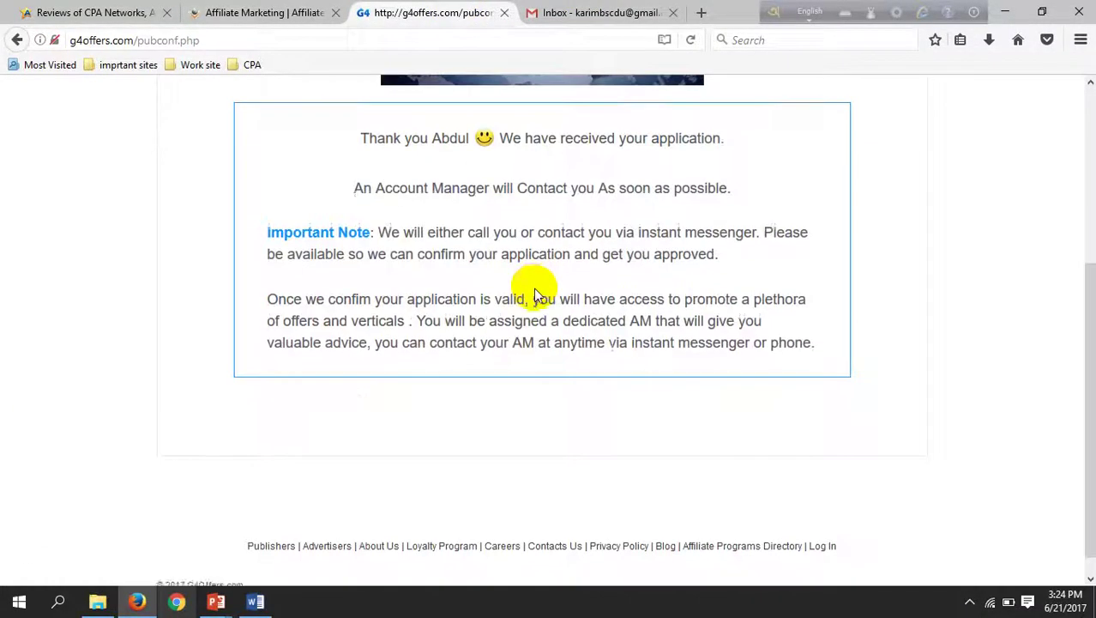
{"action": "scroll", "coordinate": [534, 287], "scroll_direction": "up", "scroll_amount": 3}
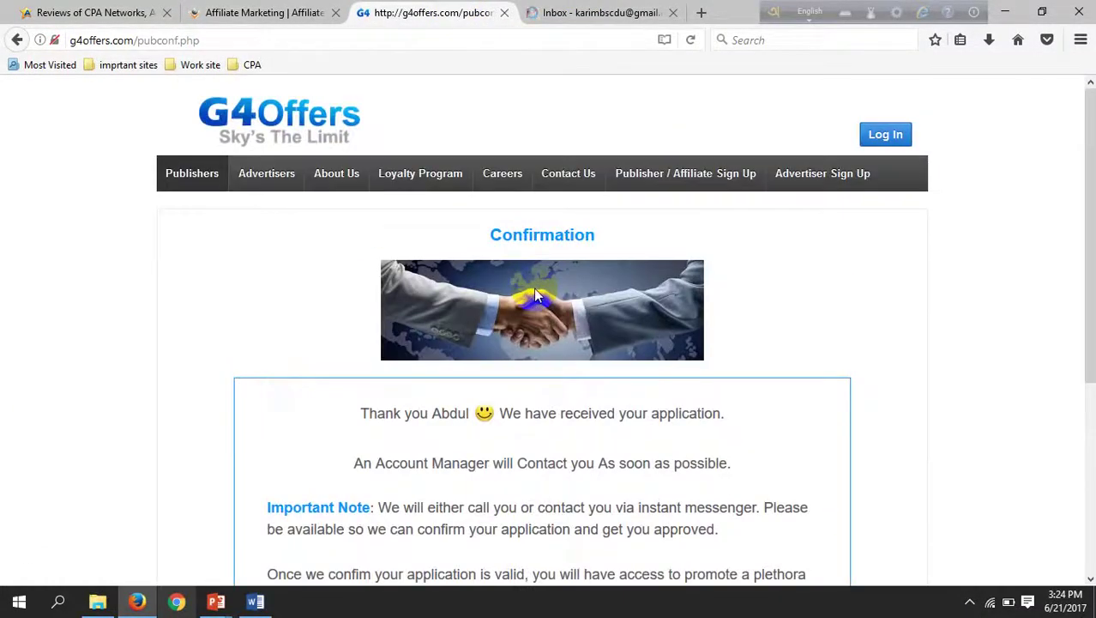